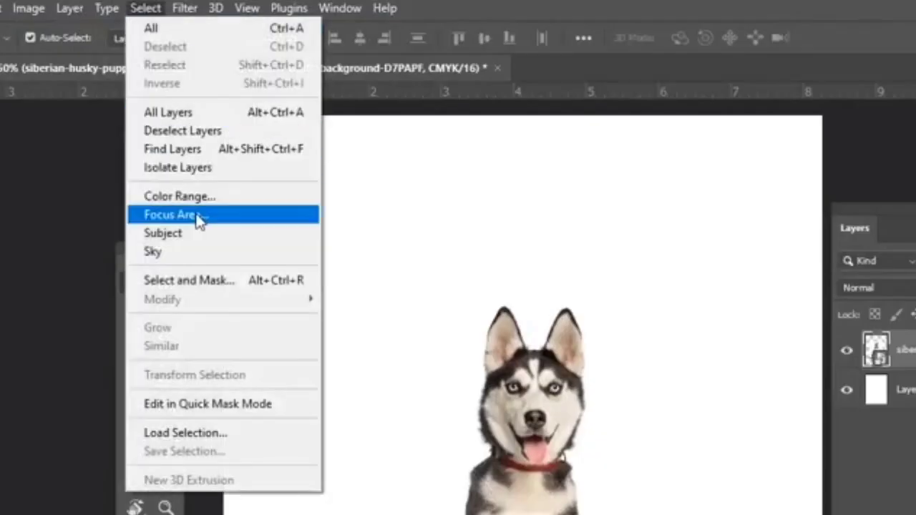
Auto-select the husky dog in the photo with Select Subject
click(188, 232)
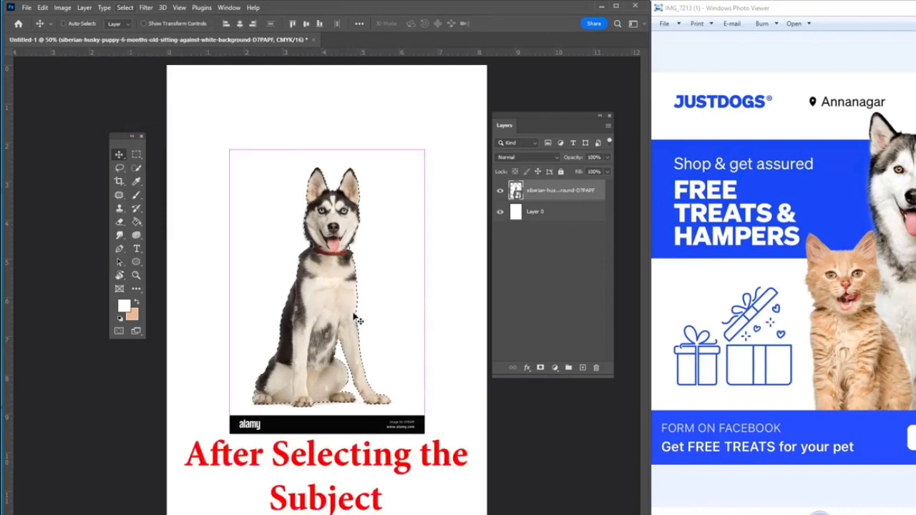
Copy the husky onto a new layer, delete the original photo layer, and move the cut-out
key(ctrl+j)
click(499, 212)
click(539, 218)
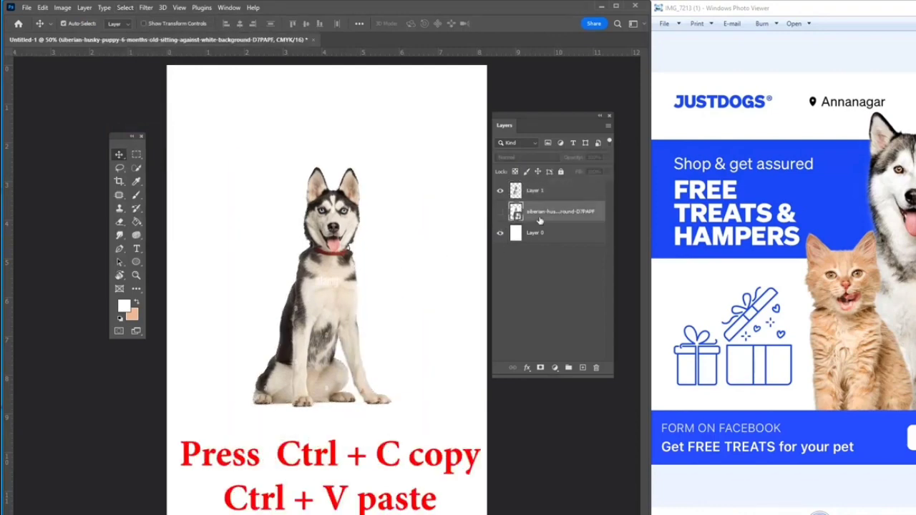
click(596, 368)
click(443, 229)
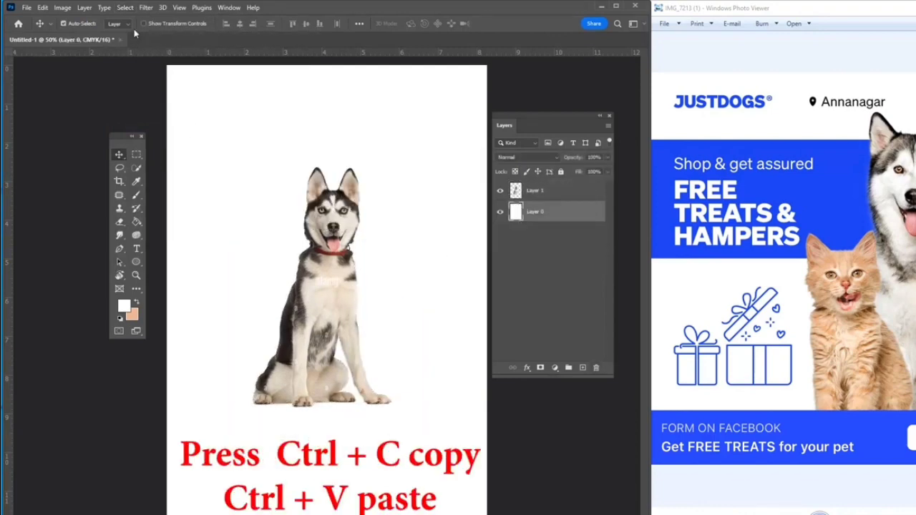
drag(348, 257, 409, 293)
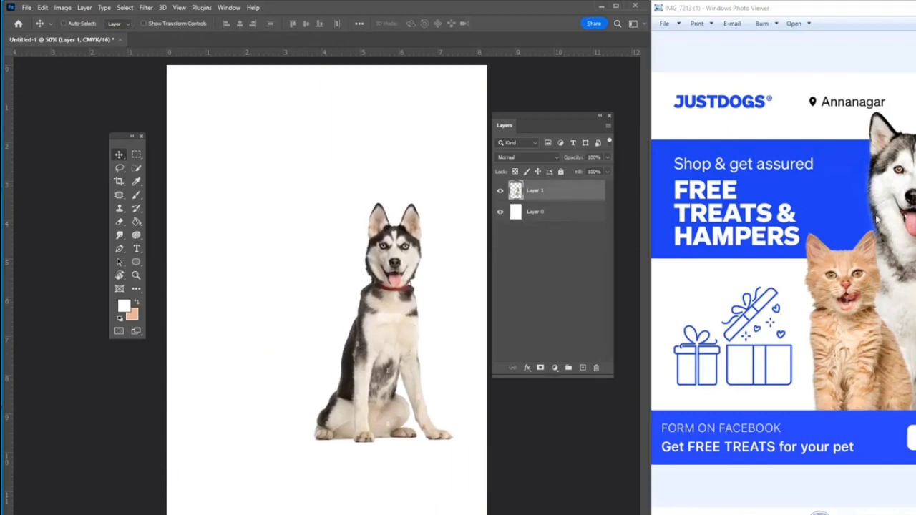
Flip the husky horizontally, enlarge it at the right edge, and begin placing an embedded image
key(ctrl+t)
right_click(416, 239)
click(444, 502)
drag(386, 340, 421, 341)
drag(487, 205, 505, 168)
drag(431, 329, 451, 331)
key(Return)
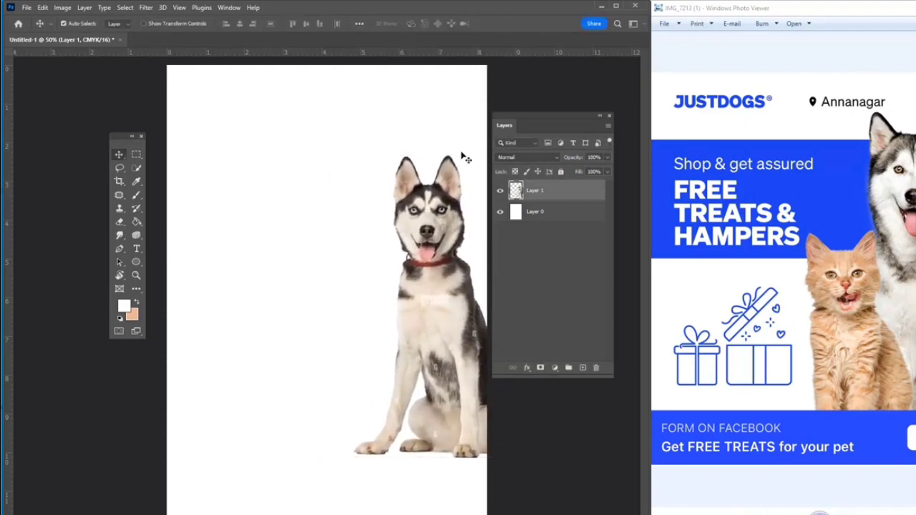
click(26, 7)
click(57, 212)
Place the Bengal cat photo and auto-select the cat with Select Subject
click(122, 93)
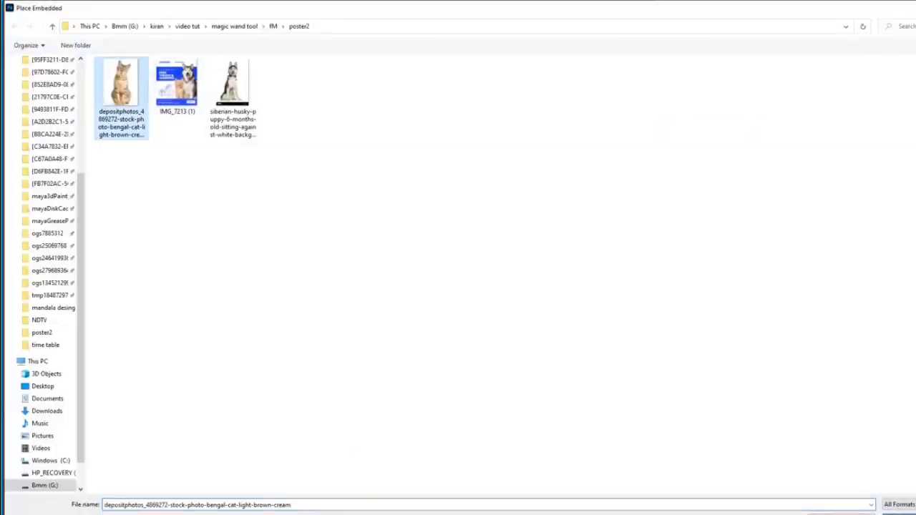
key(Return)
key(Return)
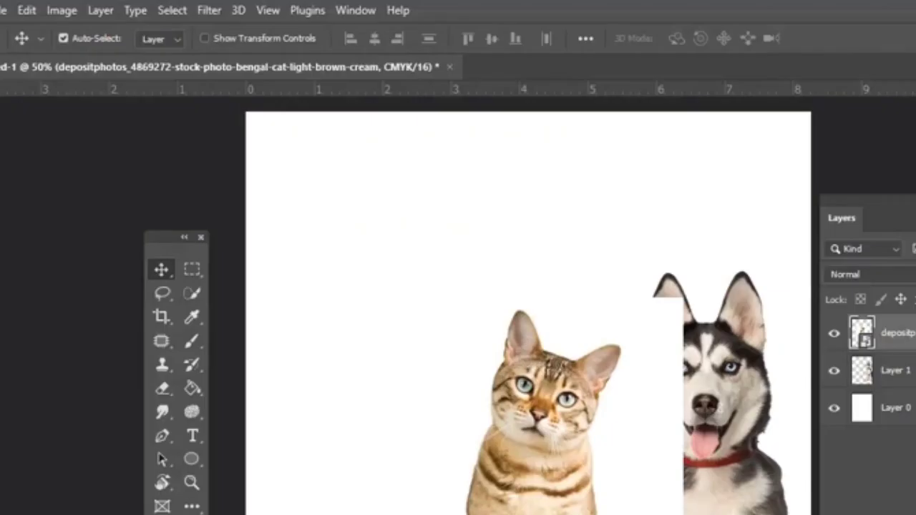
click(172, 10)
click(216, 267)
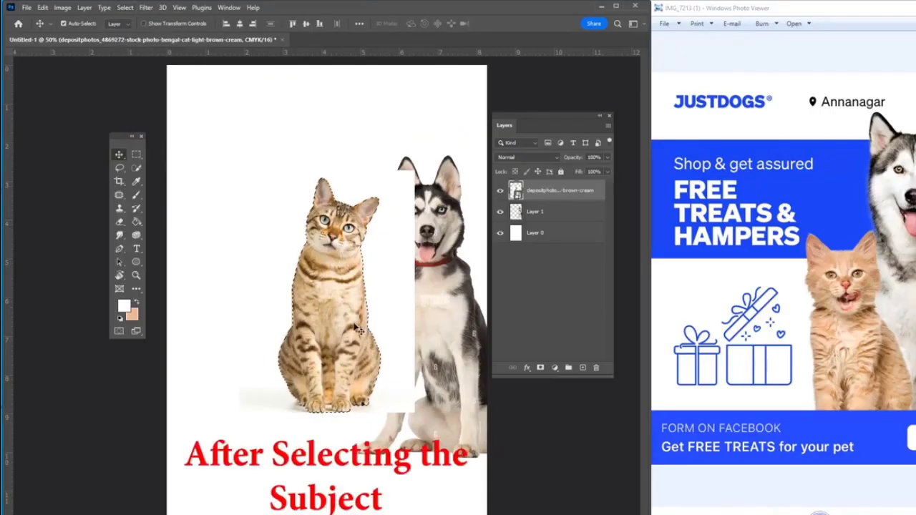
Paste the cat onto its own layer, delete its photo layer, and move it down-right
key(ctrl+c)
key(ctrl+v)
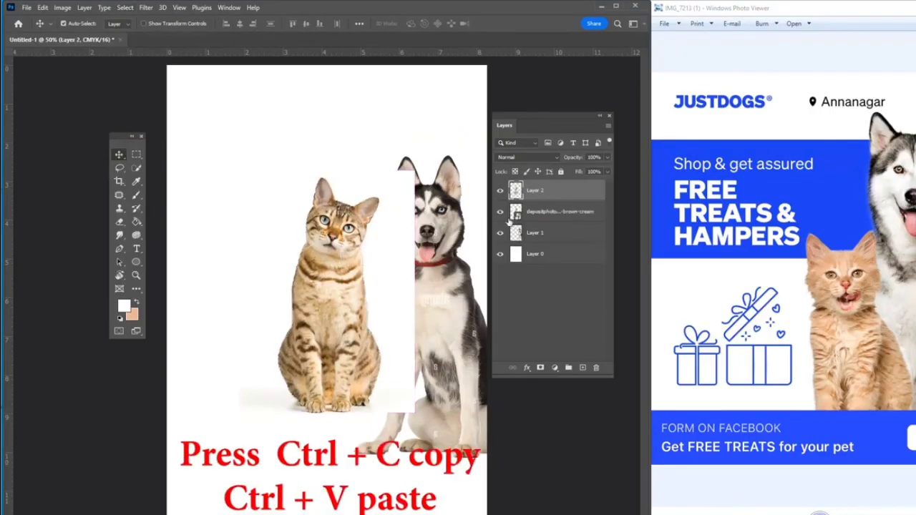
click(595, 367)
click(320, 206)
drag(345, 313, 392, 359)
key(ctrl+t)
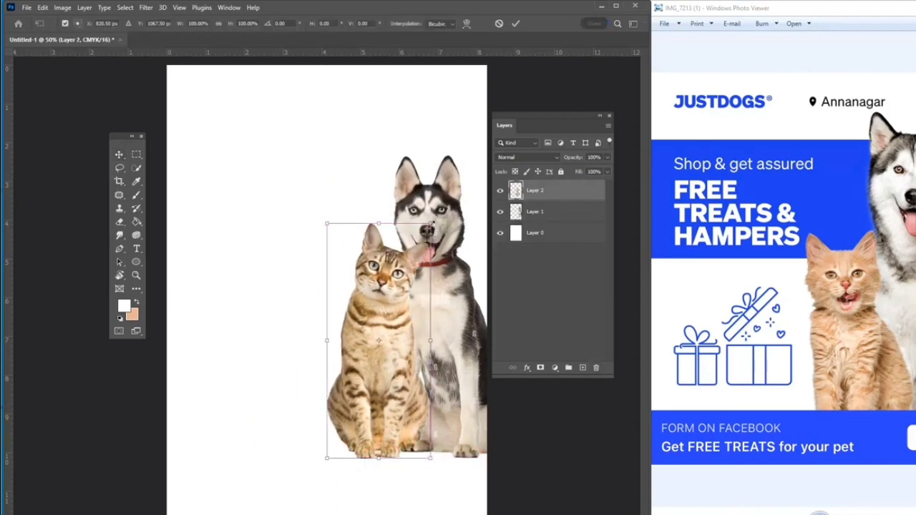
Scale the cat down proportionally and seat it beside the husky's lower left
drag(430, 224, 424, 240)
drag(392, 319, 392, 365)
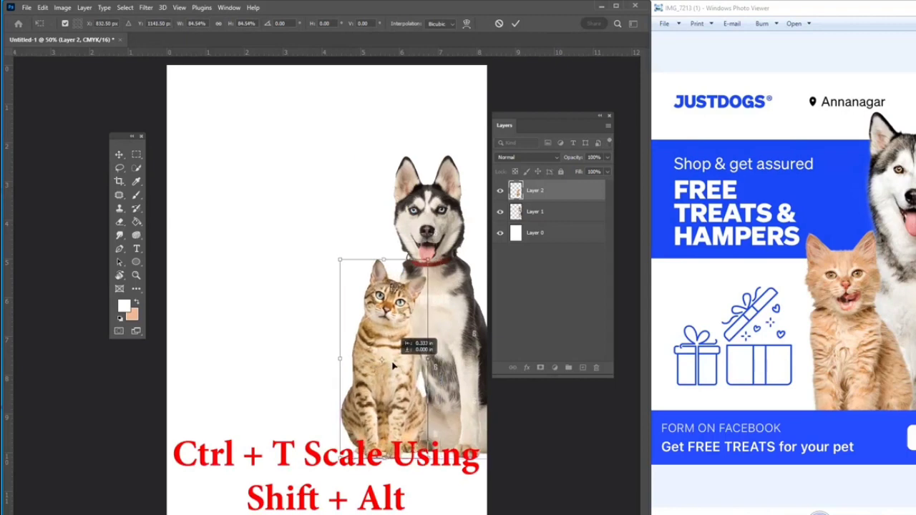
drag(427, 260, 435, 263)
drag(400, 354, 416, 341)
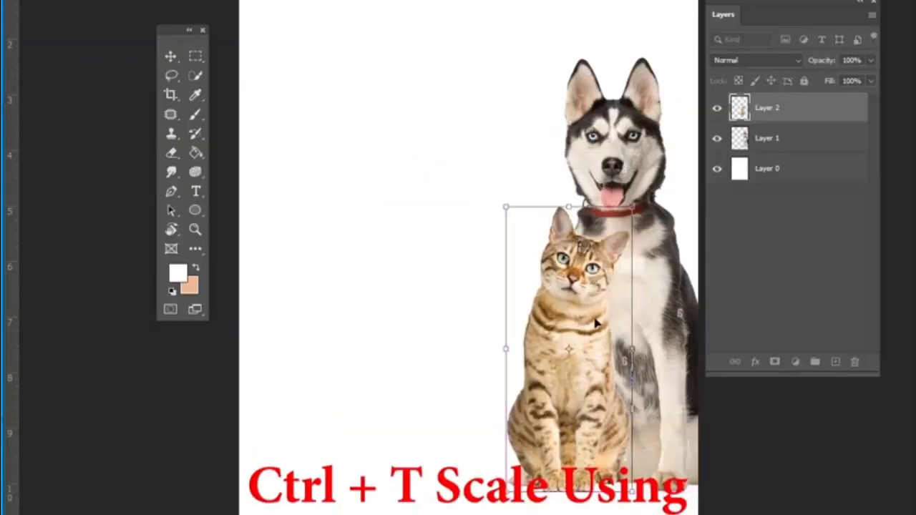
drag(580, 350, 561, 350)
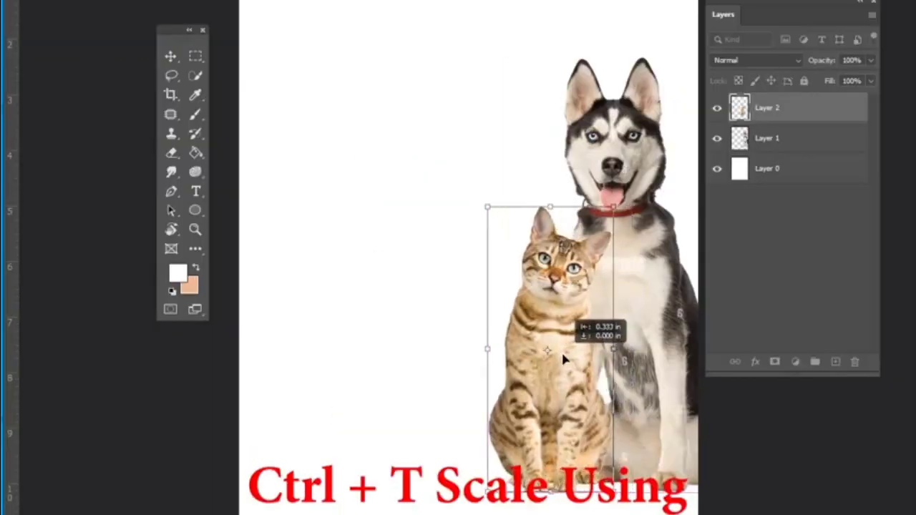
drag(613, 207, 614, 201)
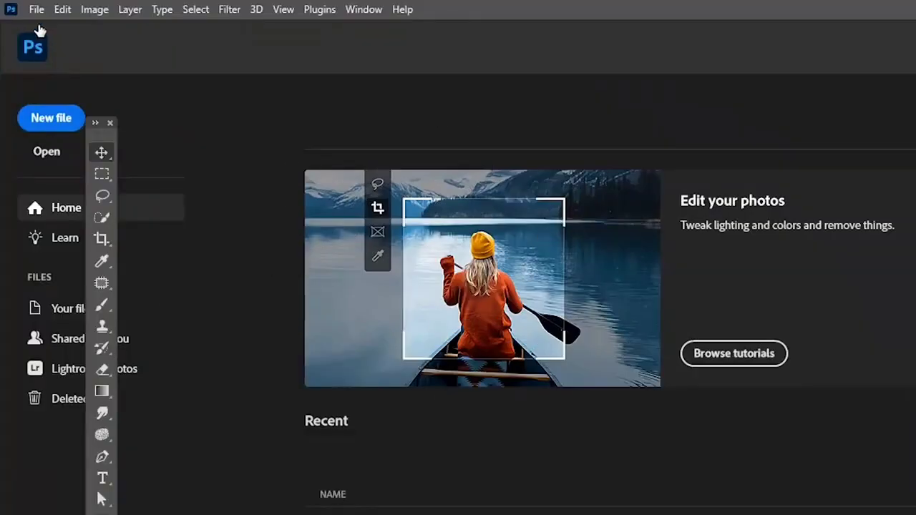
Open the julian-maier street photo of the man in a striped blazer
click(36, 9)
click(51, 43)
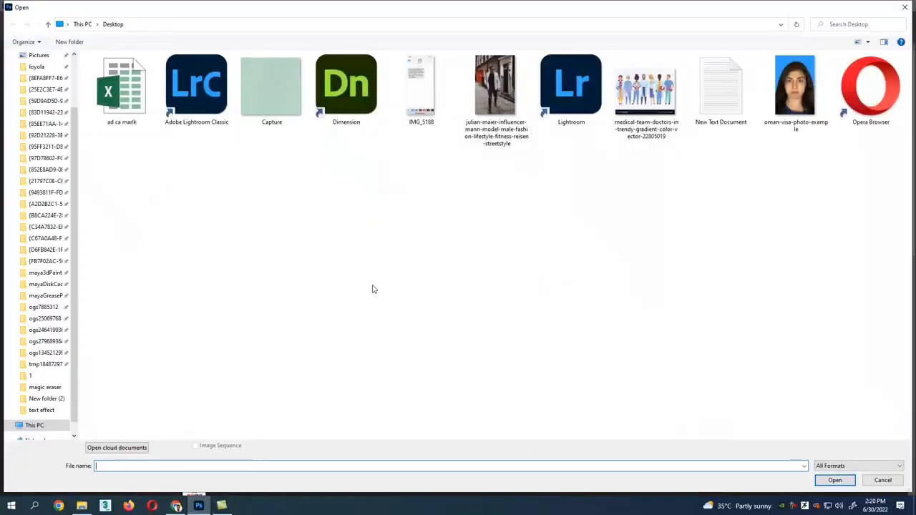
click(493, 93)
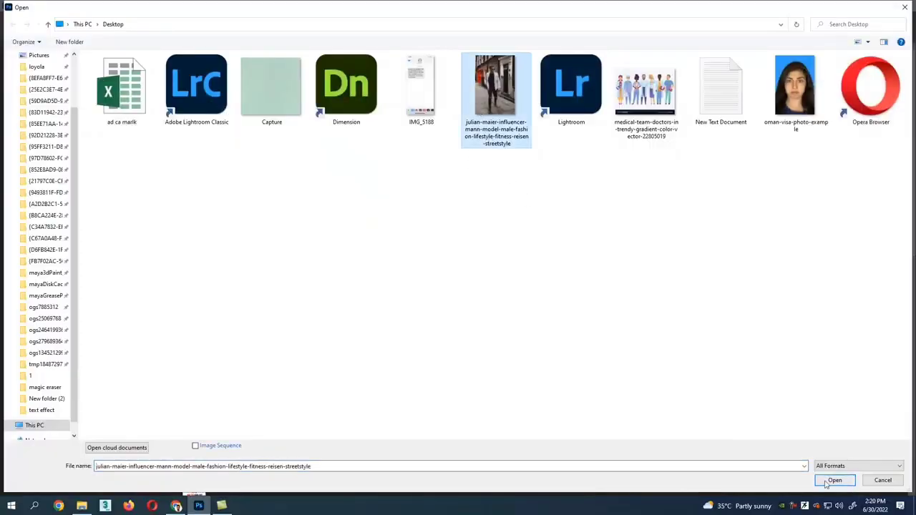
click(834, 480)
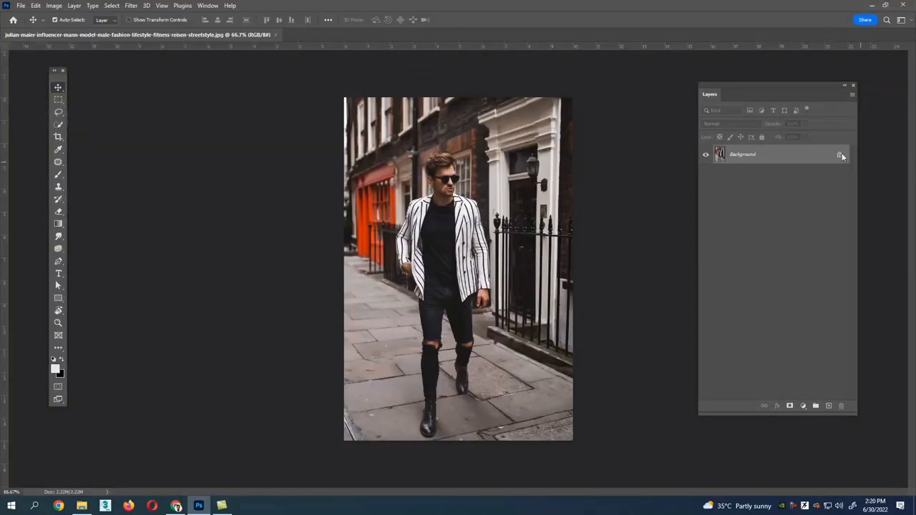
Unlock the Background into Layer 0 and show its Quick Actions in the Properties panel
drag(770, 86, 661, 112)
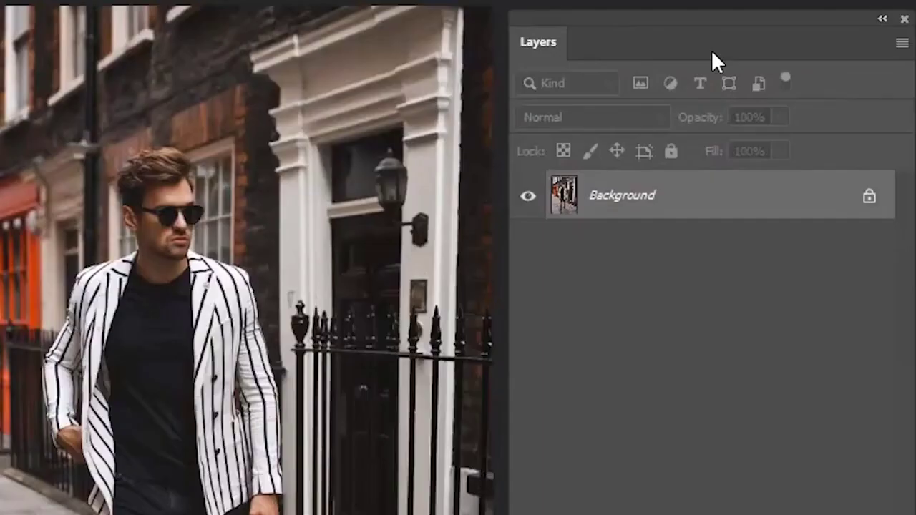
click(869, 196)
click(172, 5)
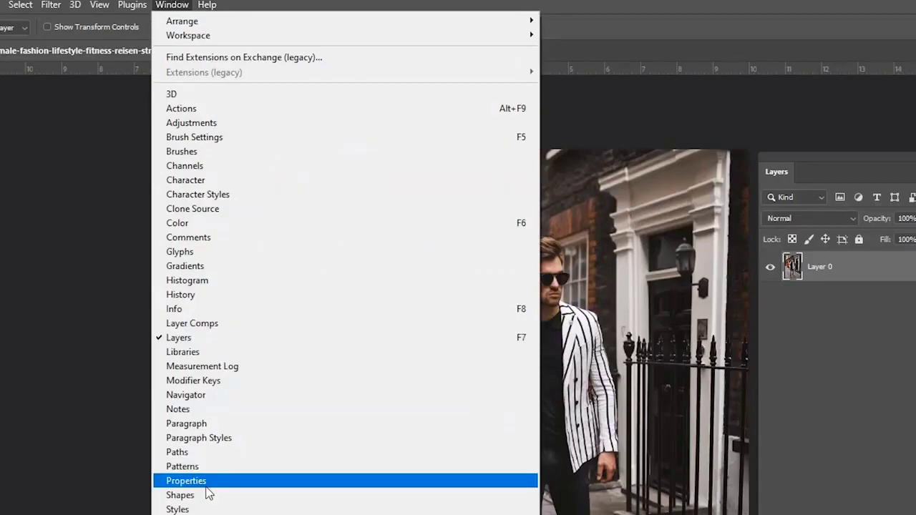
click(206, 487)
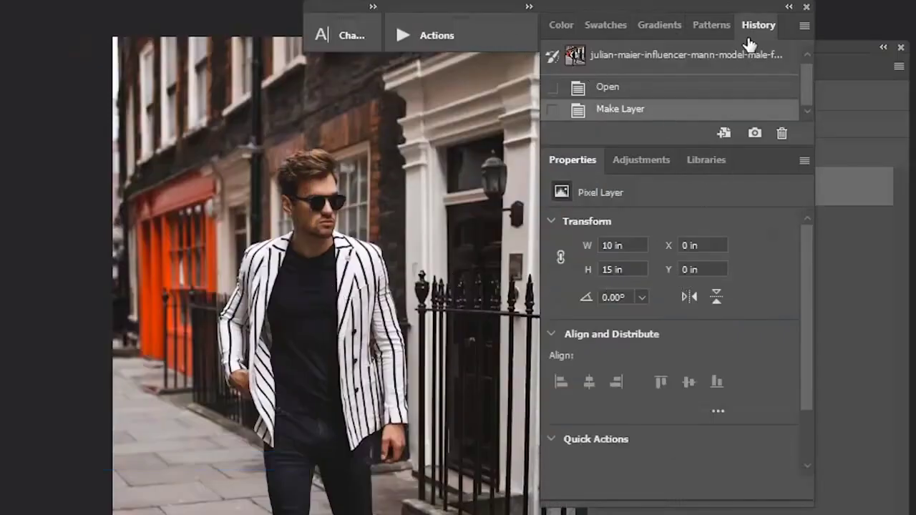
click(555, 448)
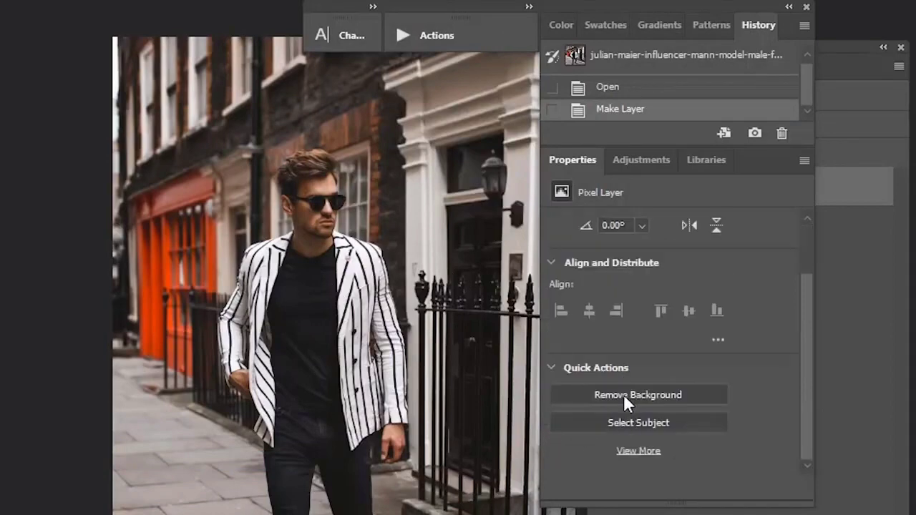
Remove the photo's background, toggling the layer mask off and on to compare
click(623, 398)
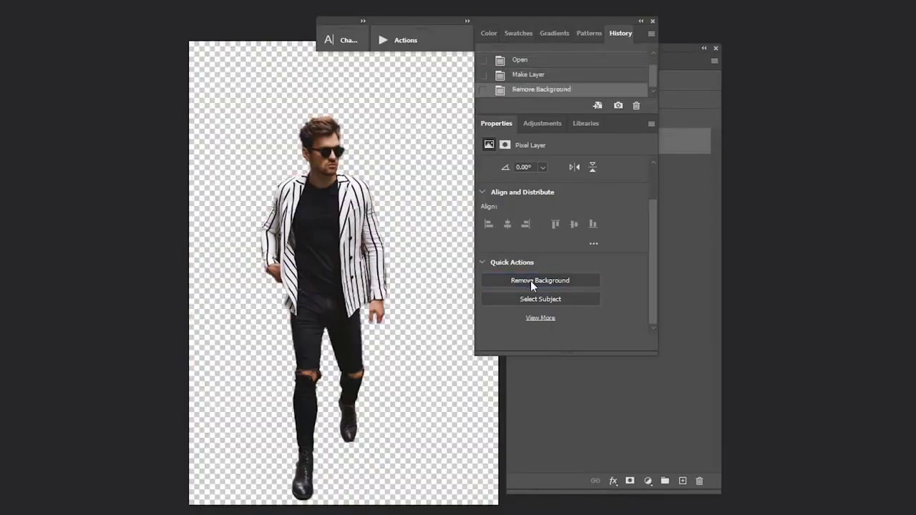
click(641, 21)
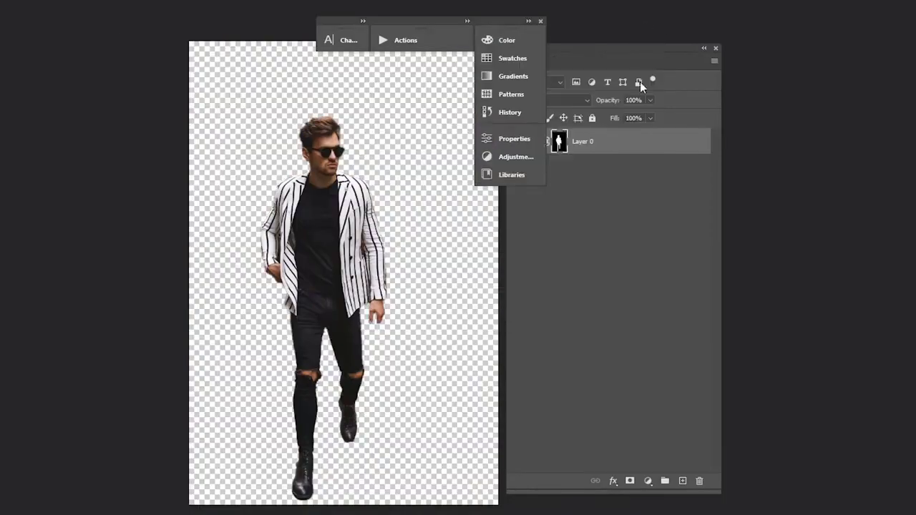
shift+click(595, 156)
shift+click(596, 156)
shift+click(596, 156)
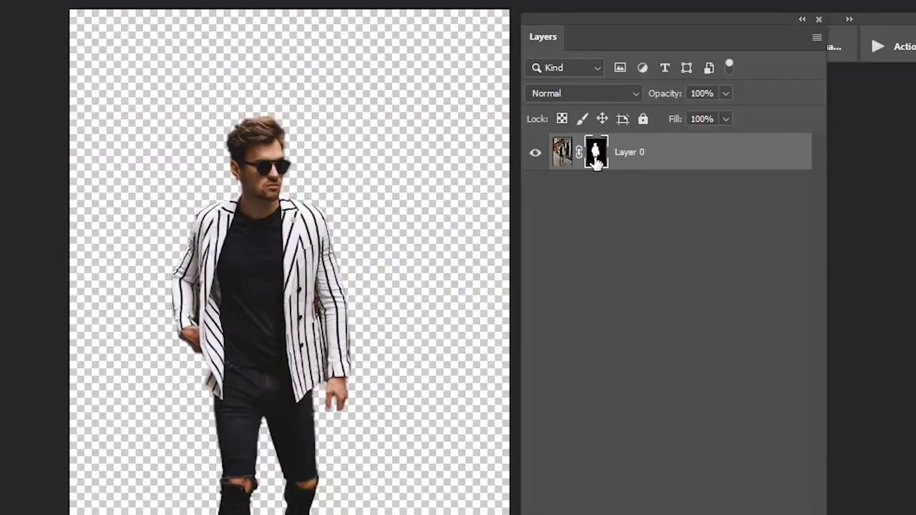
shift+click(597, 163)
shift+click(596, 163)
shift+click(596, 163)
shift+click(597, 163)
shift+click(596, 163)
shift+click(597, 163)
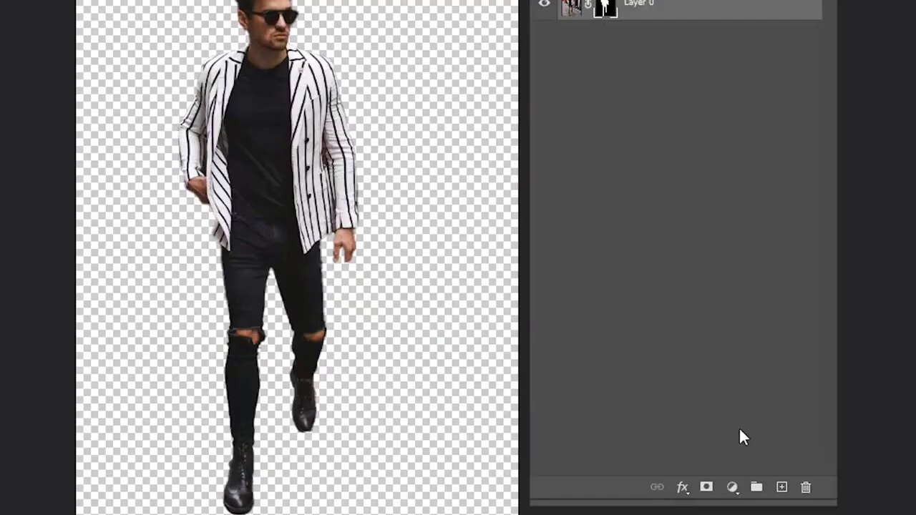
Add a Solid Color fill layer beneath the man and recolour it
click(733, 488)
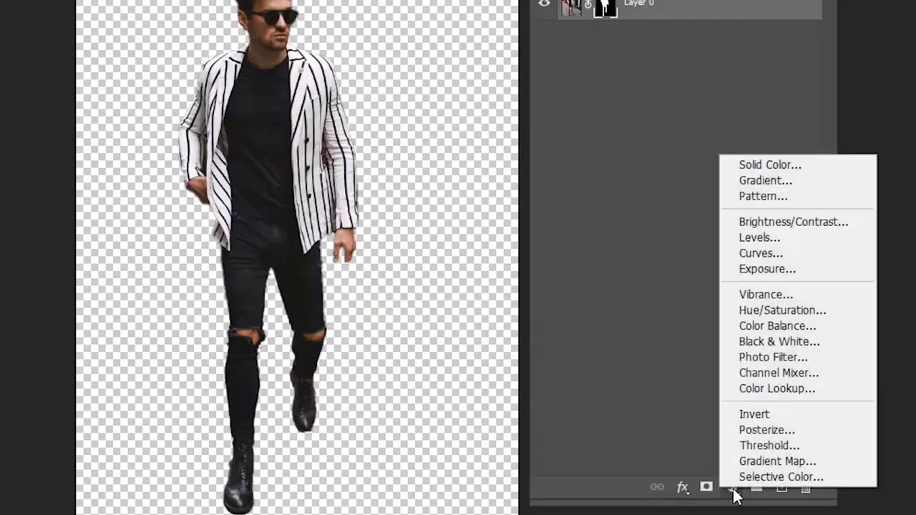
click(757, 164)
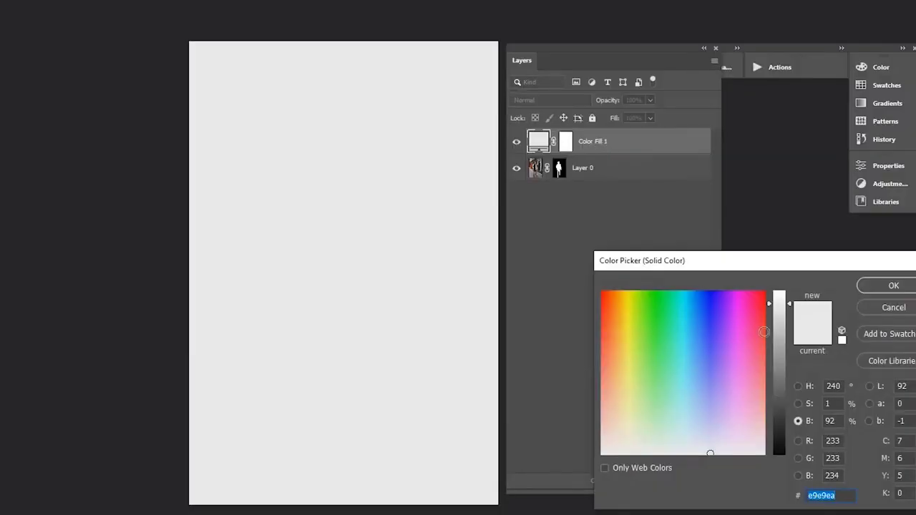
drag(764, 331, 687, 452)
click(894, 284)
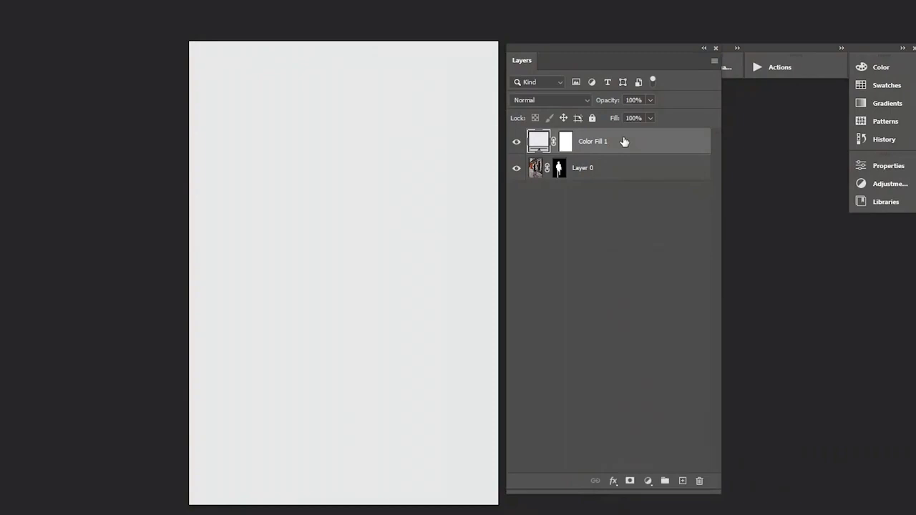
drag(624, 142, 623, 247)
double_click(539, 167)
drag(686, 429, 732, 396)
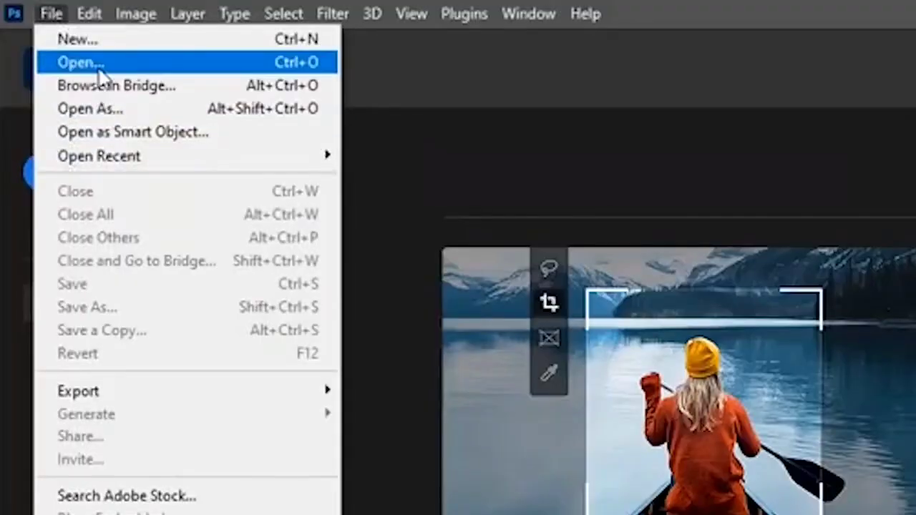
Open the istockphoto portrait of the young man from the Desktop folder
click(75, 63)
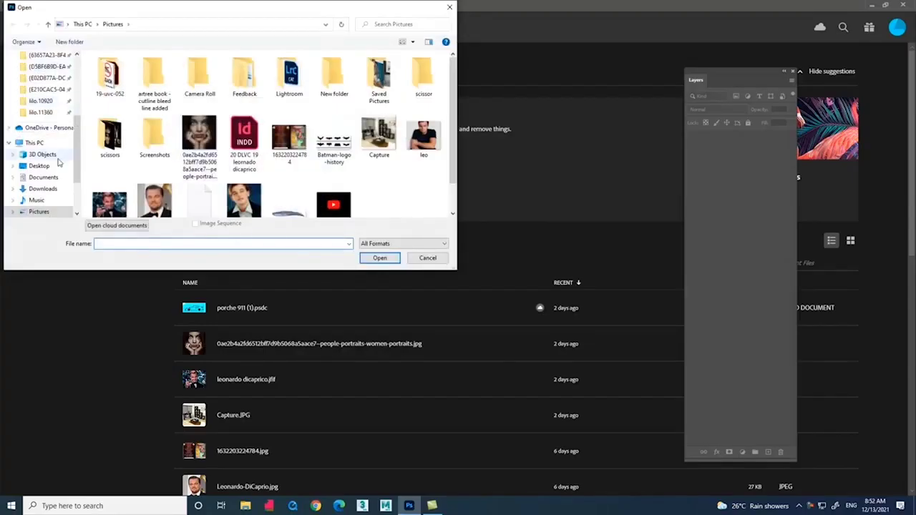
scroll(43, 161, up, 1)
click(43, 181)
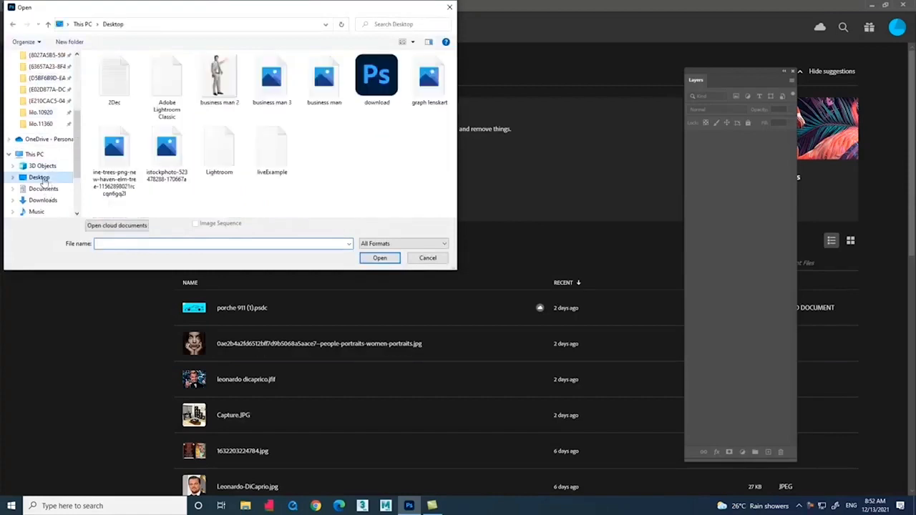
click(160, 173)
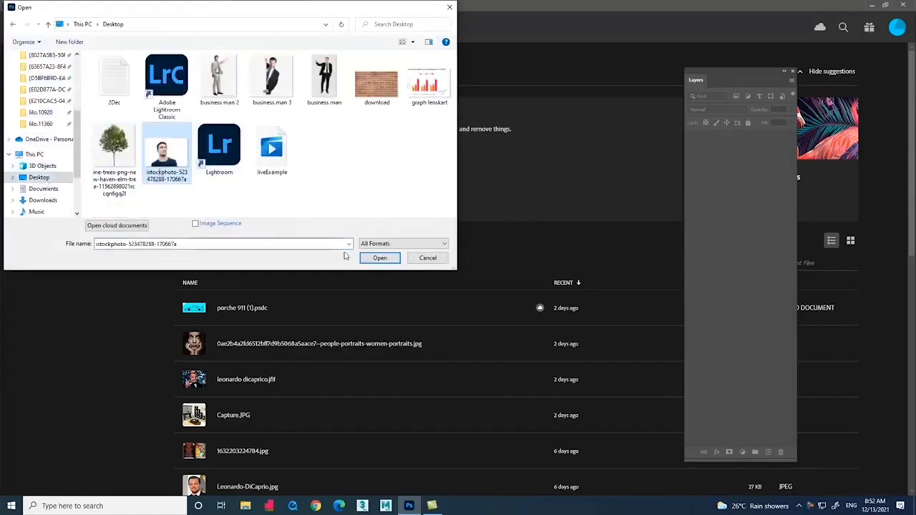
click(368, 257)
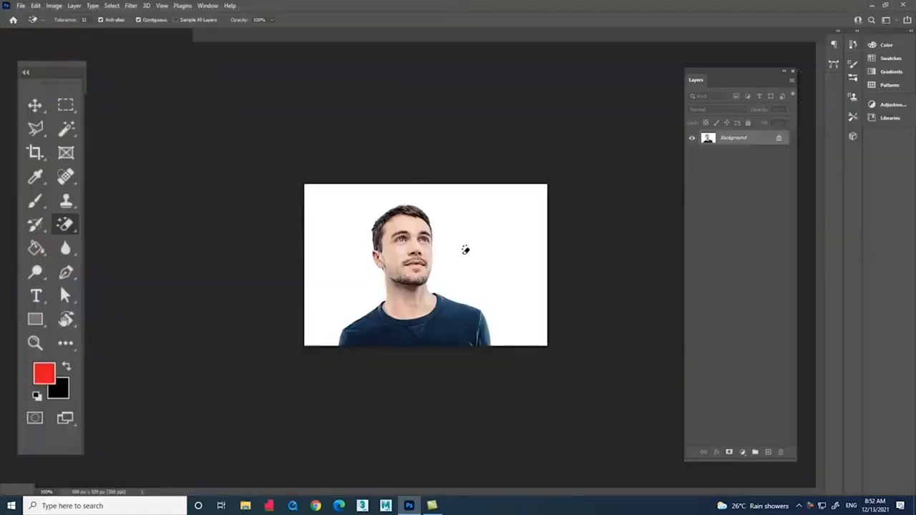
Erase the portrait's white background to transparency with the Magic Eraser Tool
scroll(465, 250, up, 6)
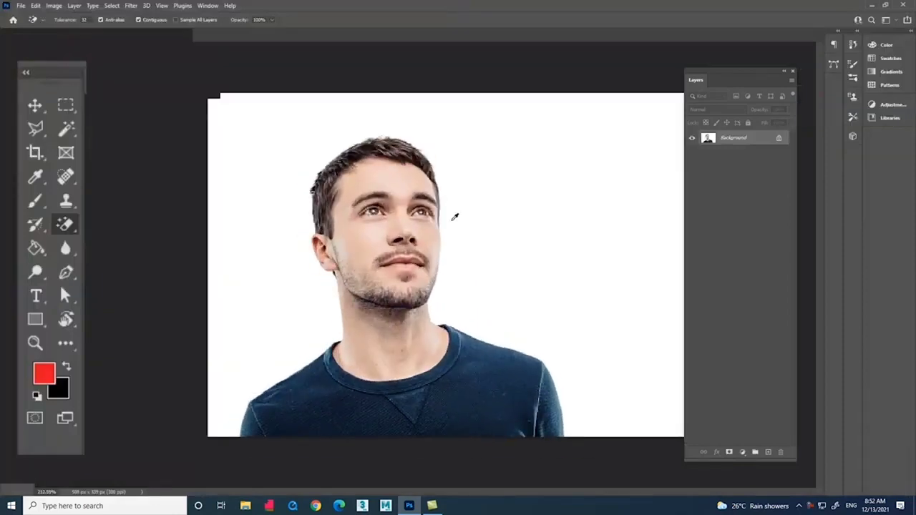
scroll(453, 218, down, 1)
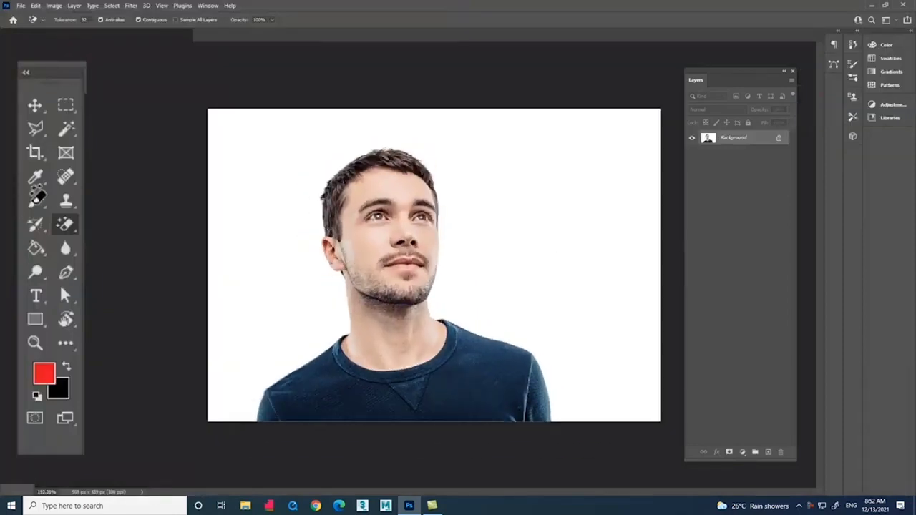
click(63, 243)
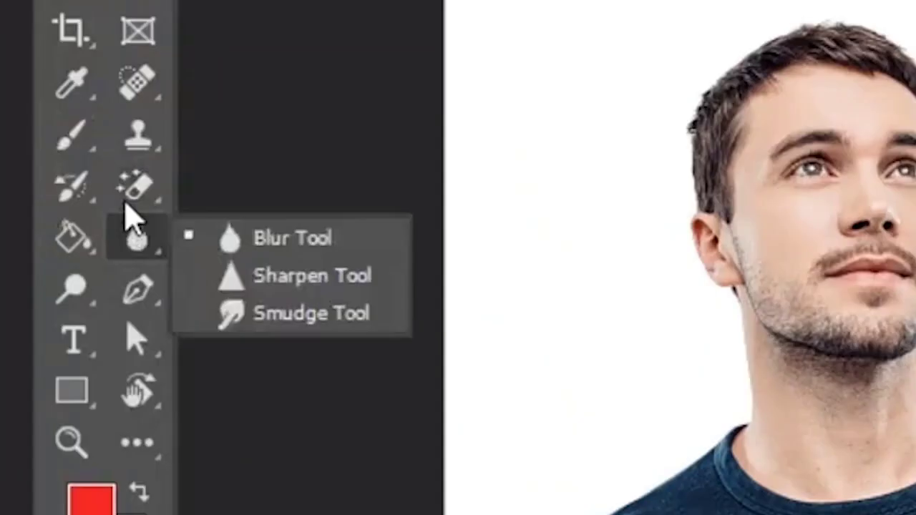
click(60, 229)
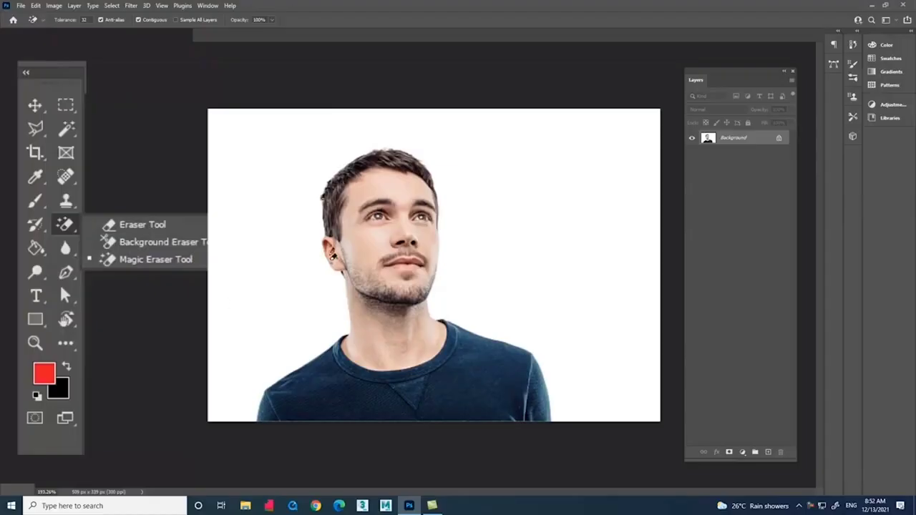
click(521, 232)
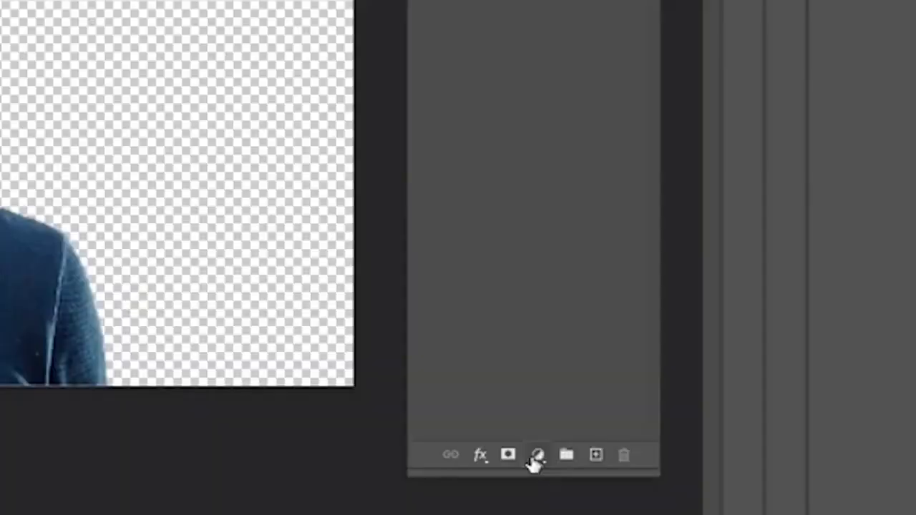
Add a cyan Solid Color fill layer and place it beneath the photo
click(741, 452)
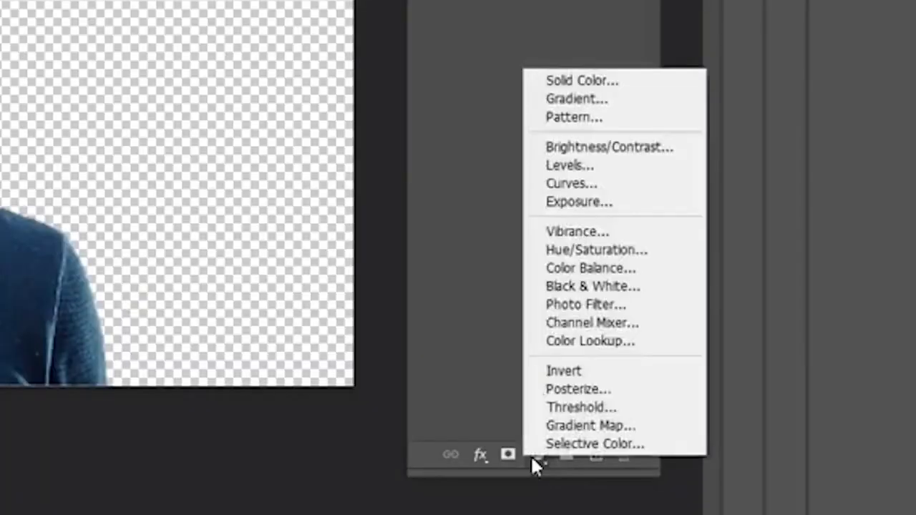
click(588, 79)
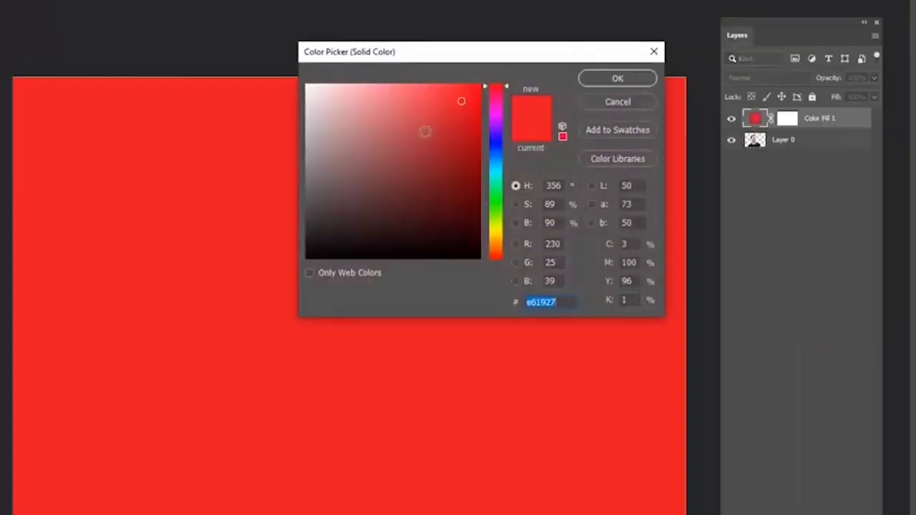
mouse_move(499, 186)
mouse_down()
mouse_move(497, 145)
mouse_move(497, 239)
mouse_move(507, 165)
mouse_up()
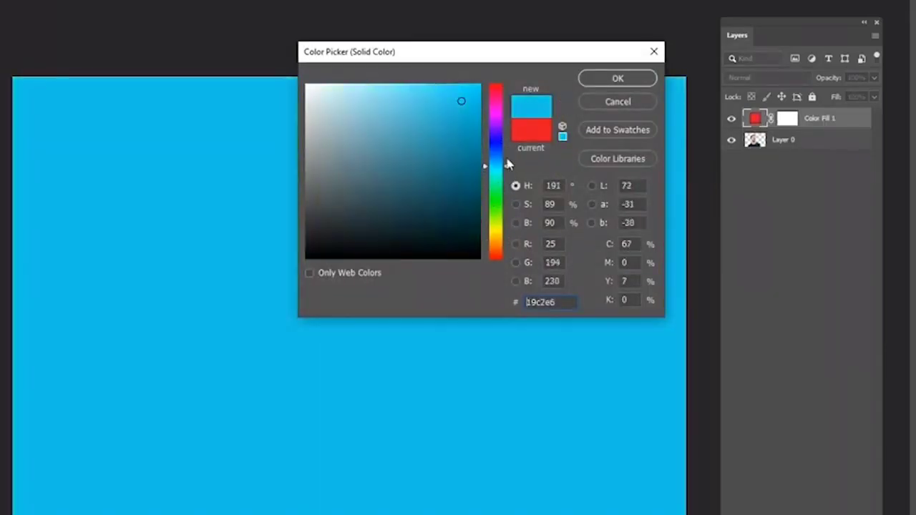
click(614, 82)
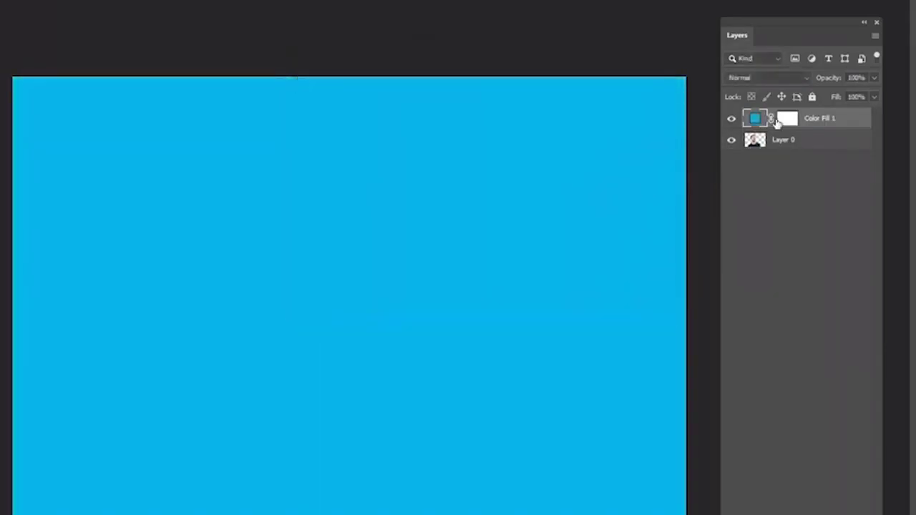
drag(814, 126, 822, 212)
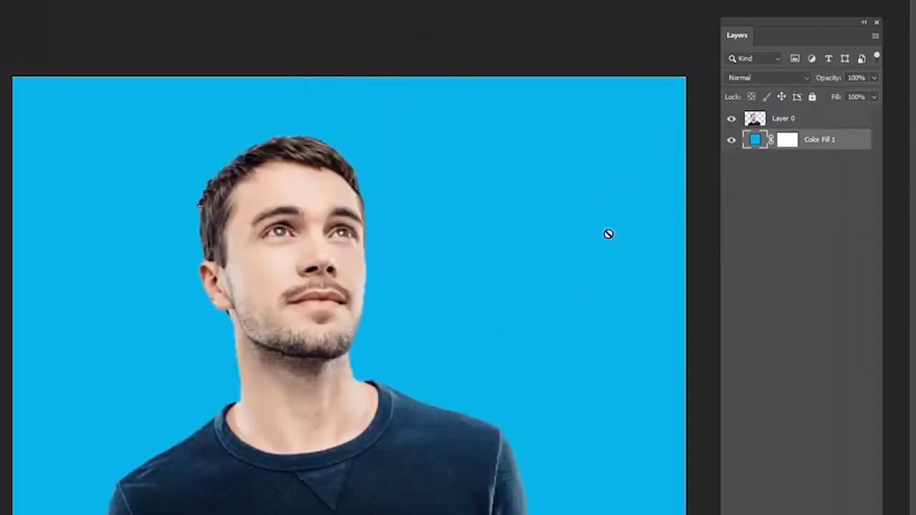
Enlarge the cut-out man and shift him up and to the left
click(775, 122)
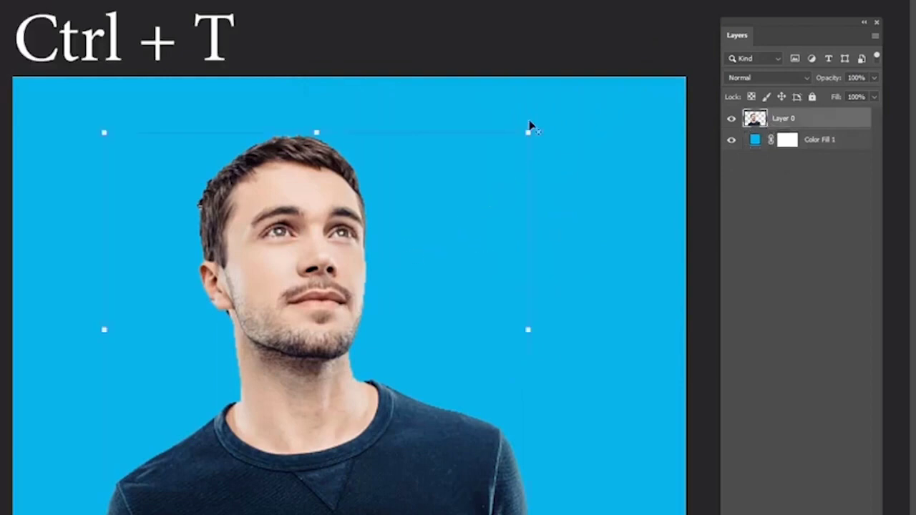
drag(526, 131, 553, 98)
drag(274, 336, 227, 320)
key(Return)
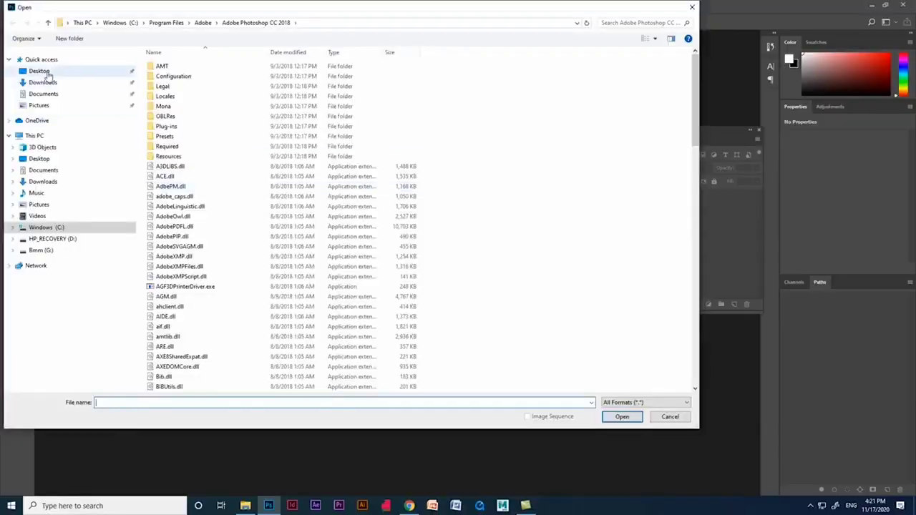
Open the teddy bear image inline_image_preview.jpg from the Desktop
click(39, 71)
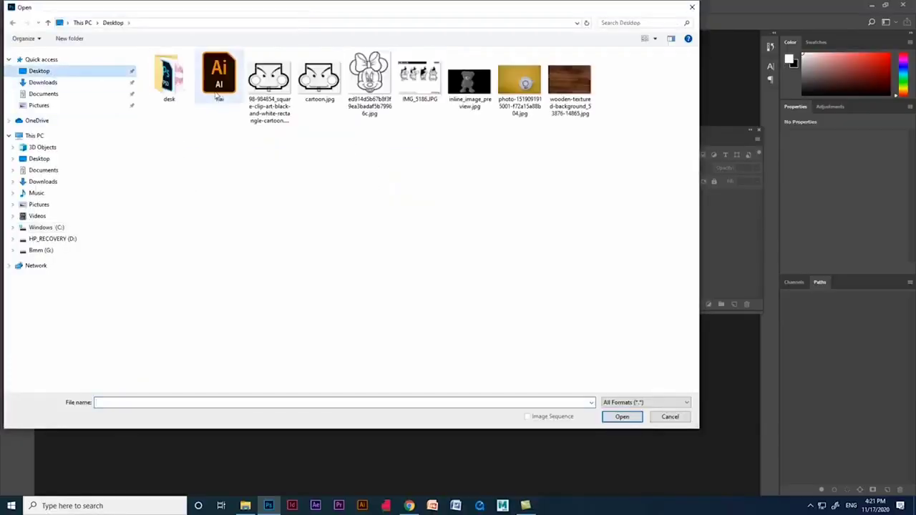
click(470, 90)
click(622, 417)
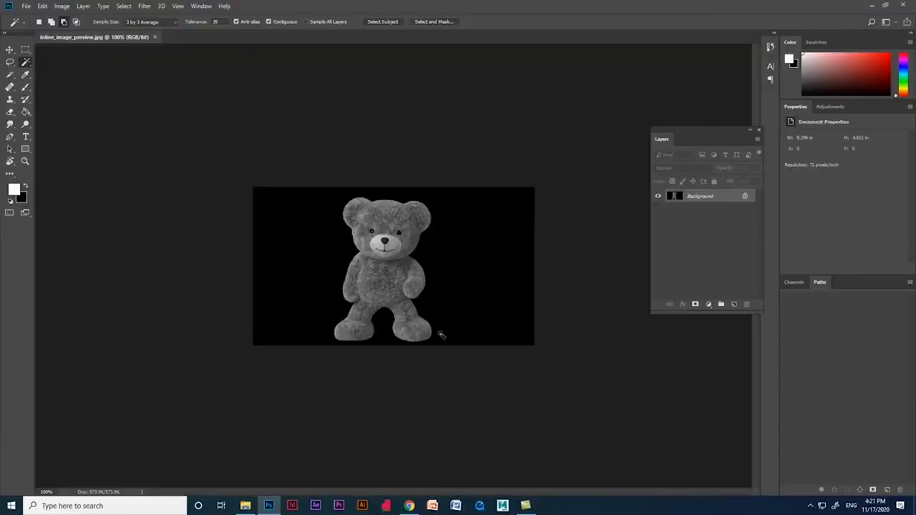
Unlock the layer as Layer 0 and Magic Wand-select the black background
scroll(525, 296, up, 5)
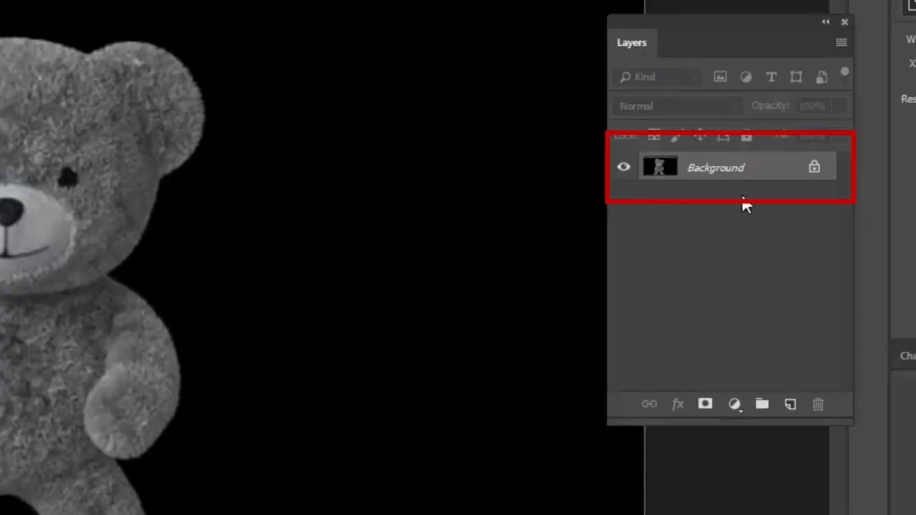
click(814, 169)
click(196, 203)
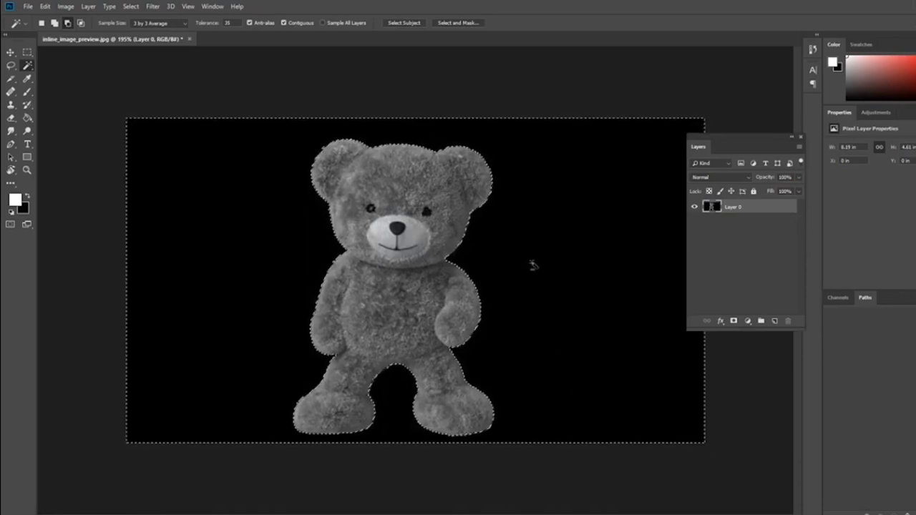
Feather the bear's black background selection by 2 pixels and delete it to transparency
right_click(533, 265)
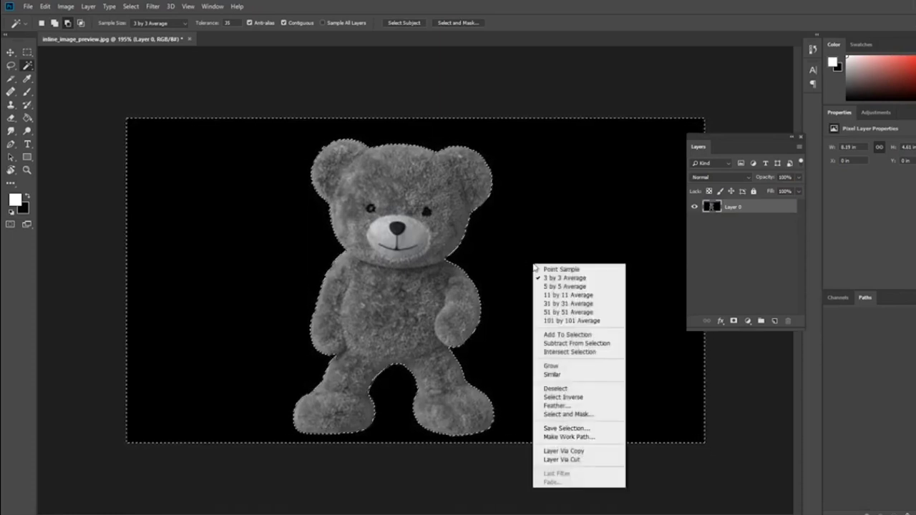
click(557, 406)
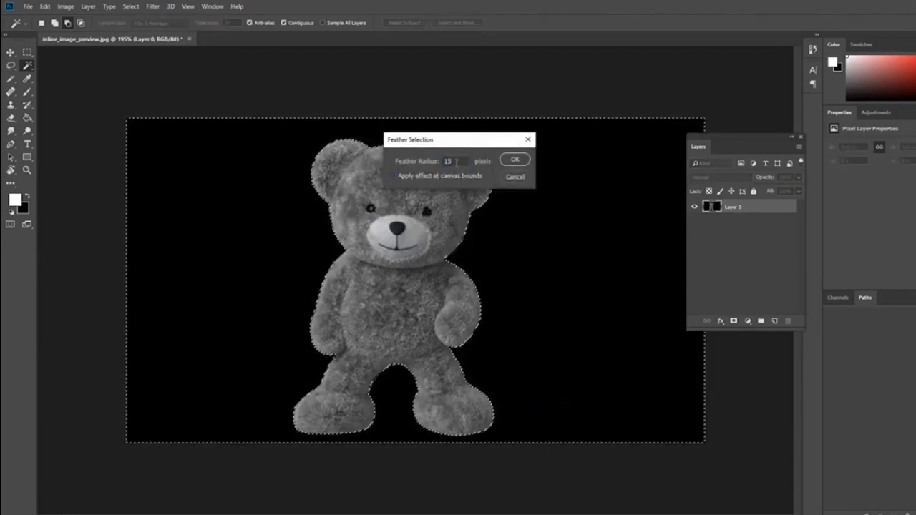
click(513, 160)
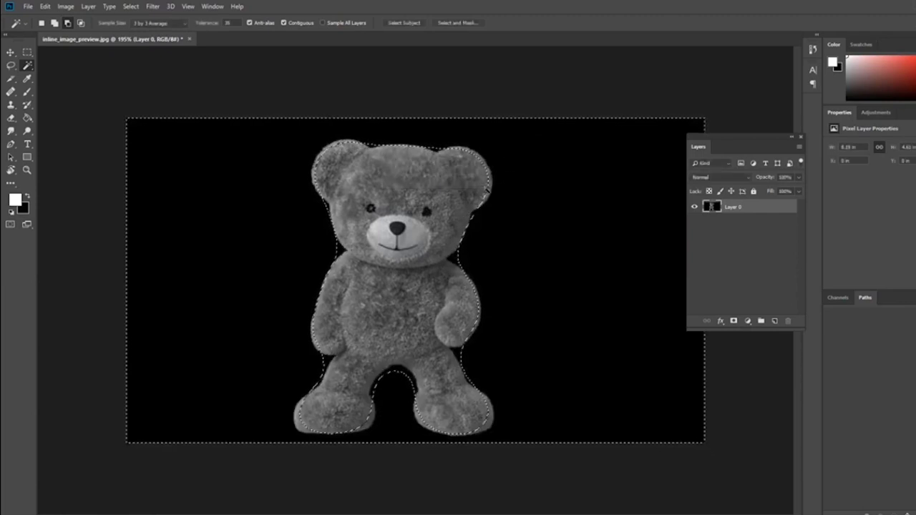
right_click(518, 261)
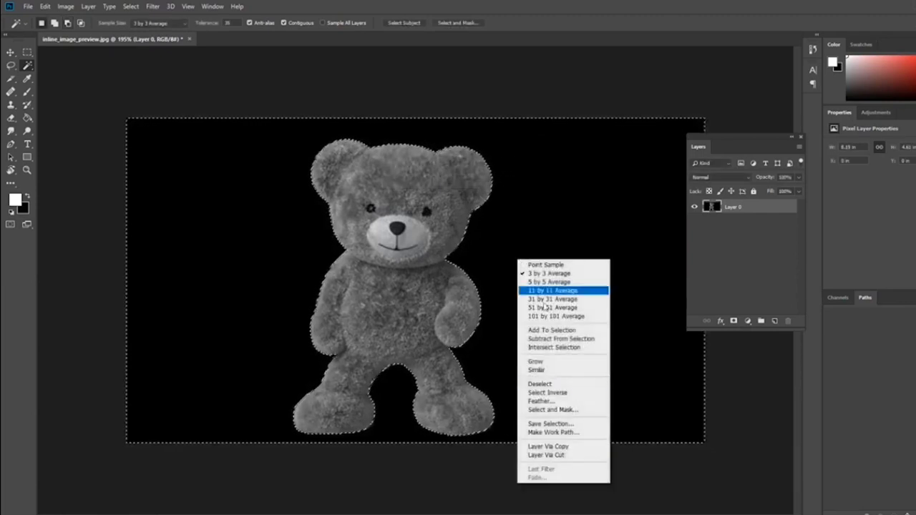
click(545, 404)
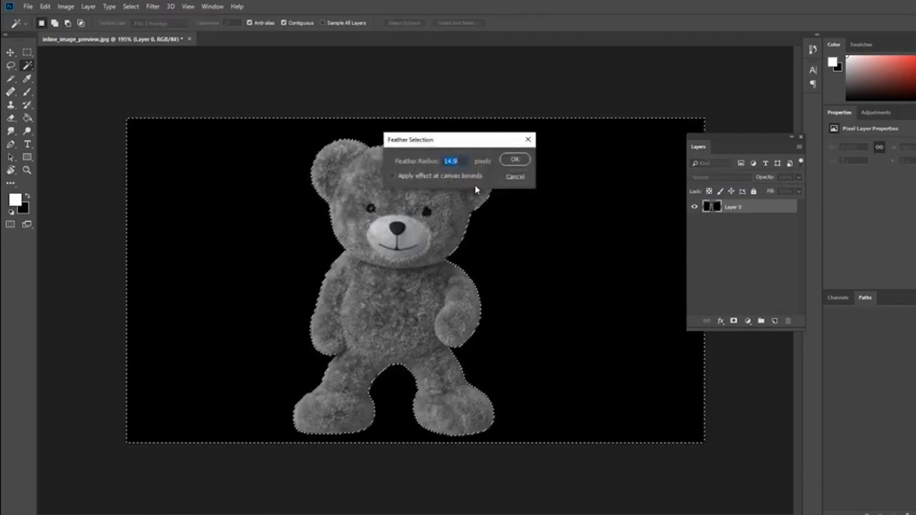
text(2)
key(Return)
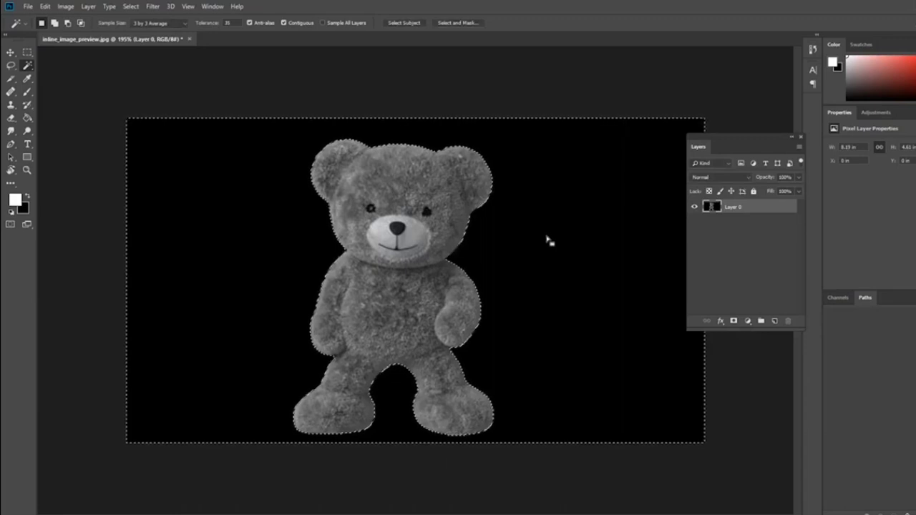
key(Delete)
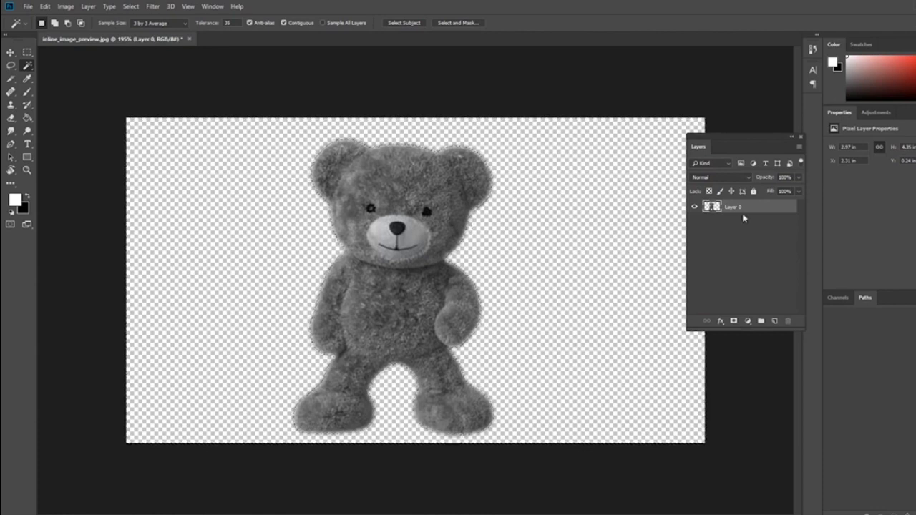
Add a new Layer 1 beneath the bear and bucket-fill it, ending with white
click(774, 321)
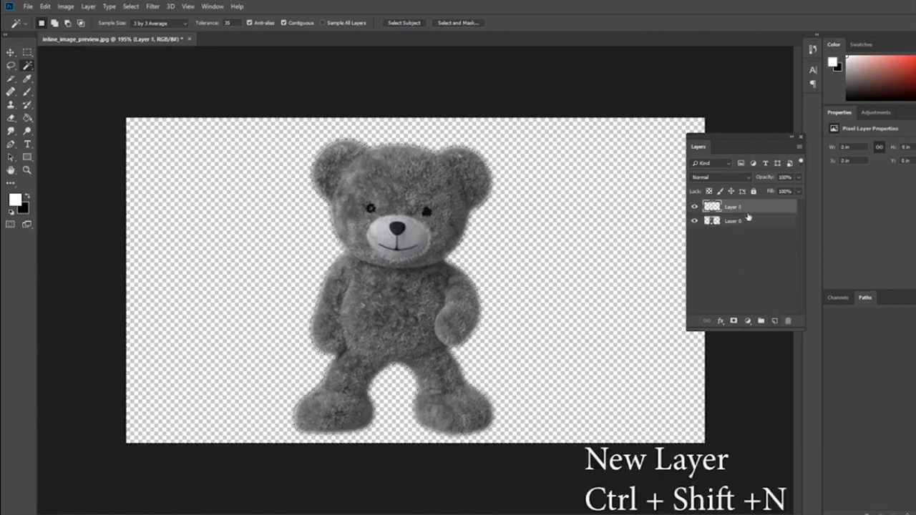
drag(753, 208, 760, 241)
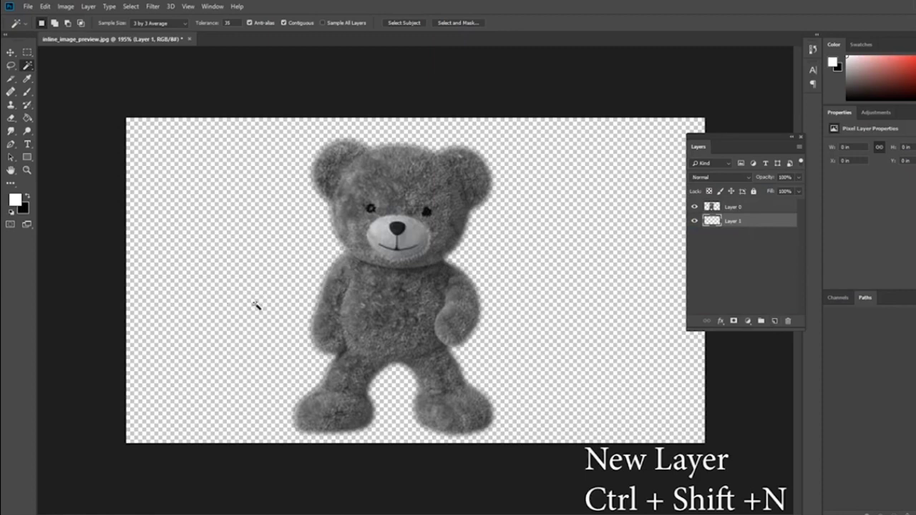
click(27, 118)
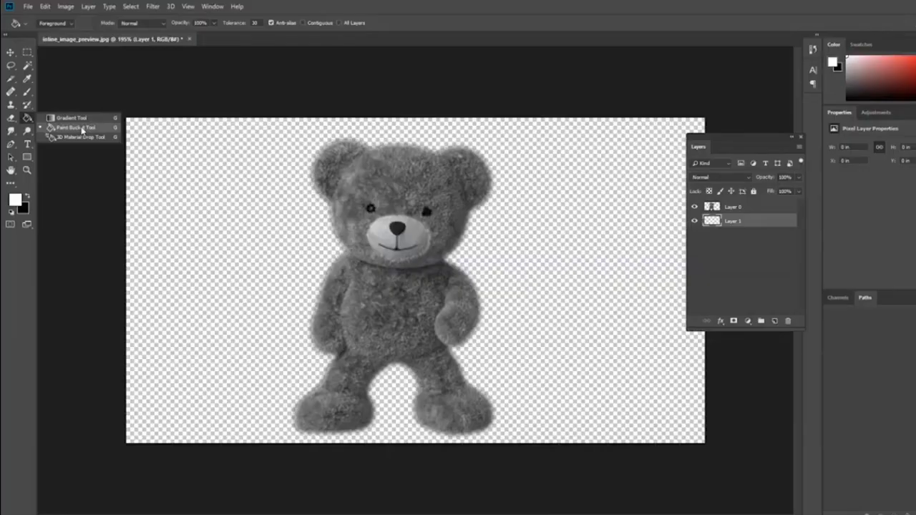
click(179, 224)
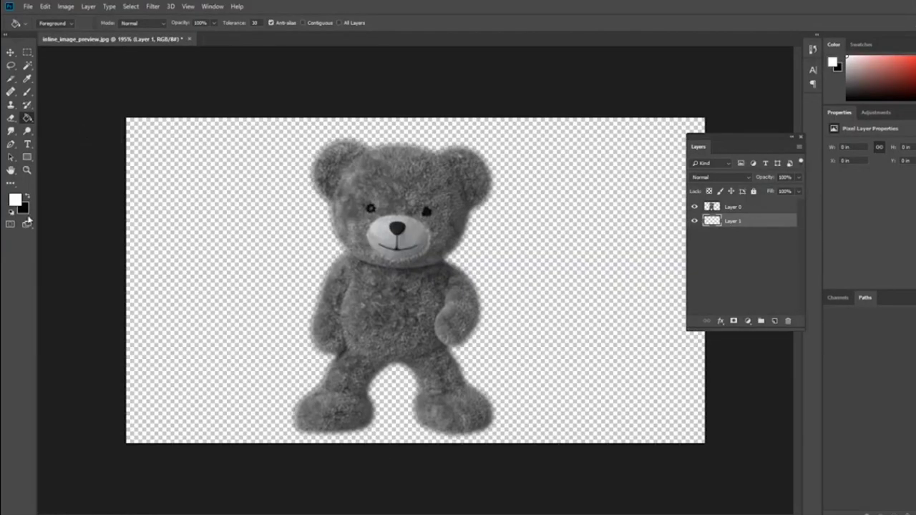
click(584, 304)
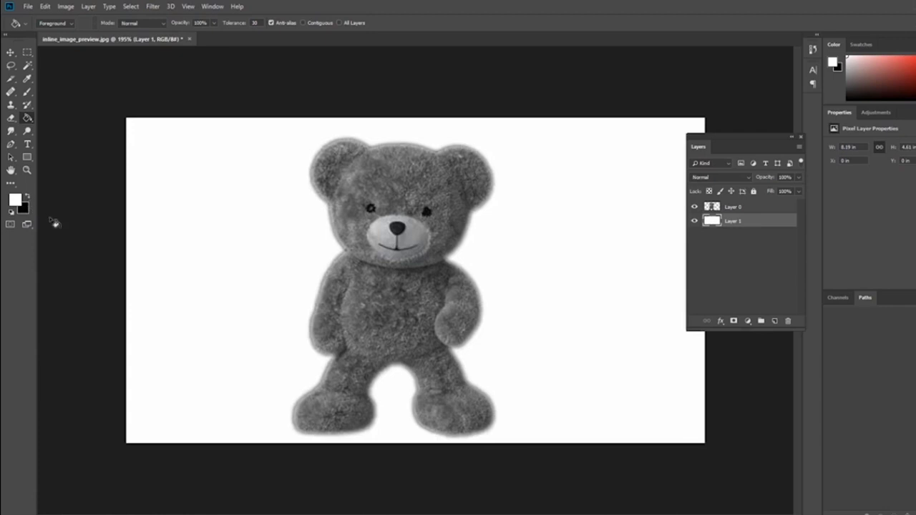
key(x)
click(192, 220)
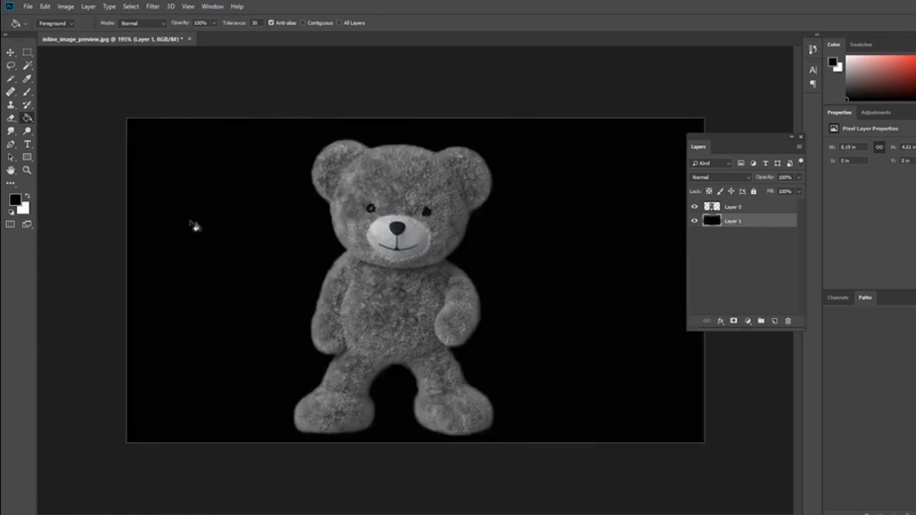
key(x)
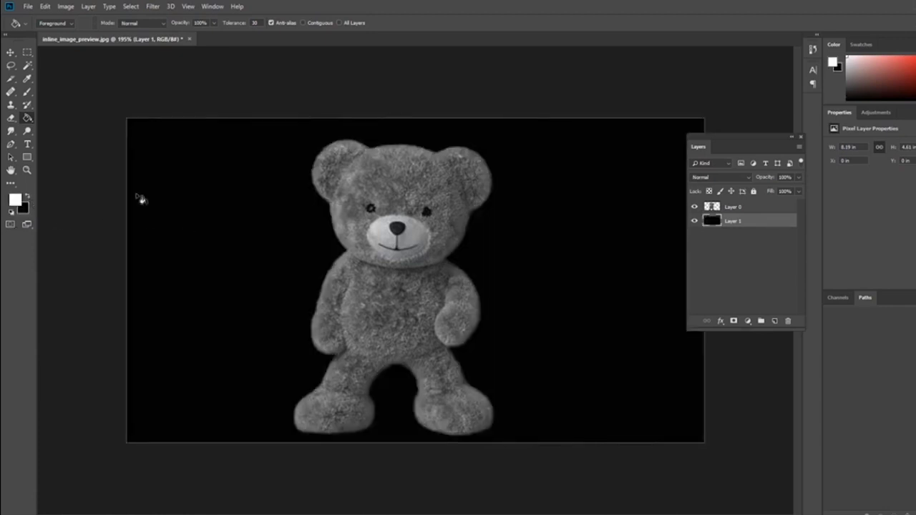
click(166, 193)
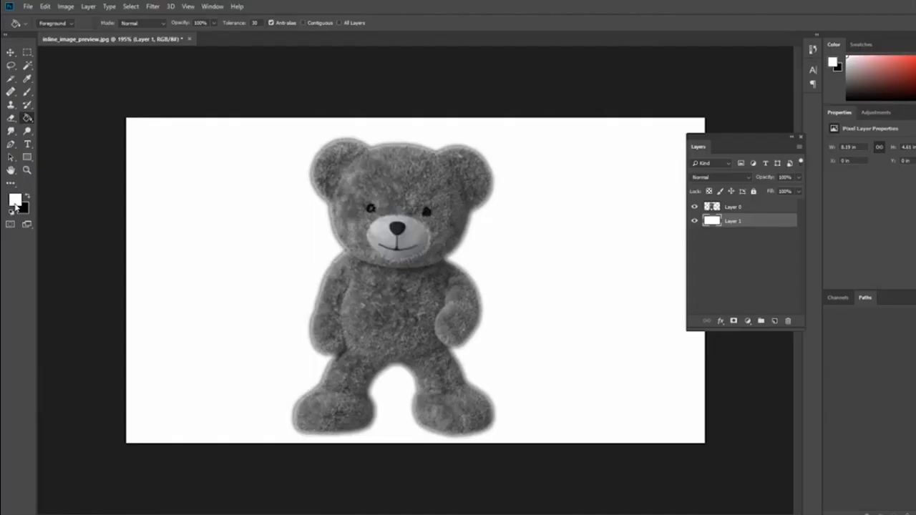
Pick bright red as the foreground colour and bucket-fill the bear's background layer red
key(i)
click(14, 201)
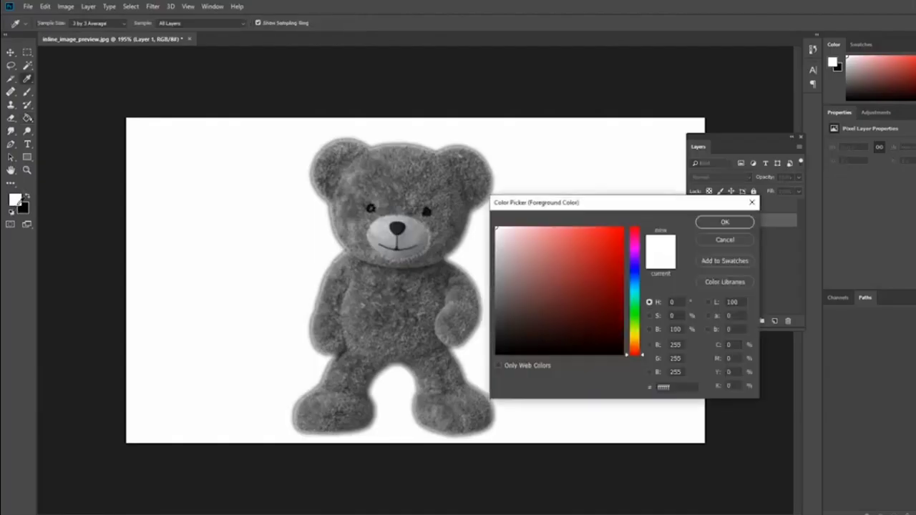
drag(589, 254, 611, 230)
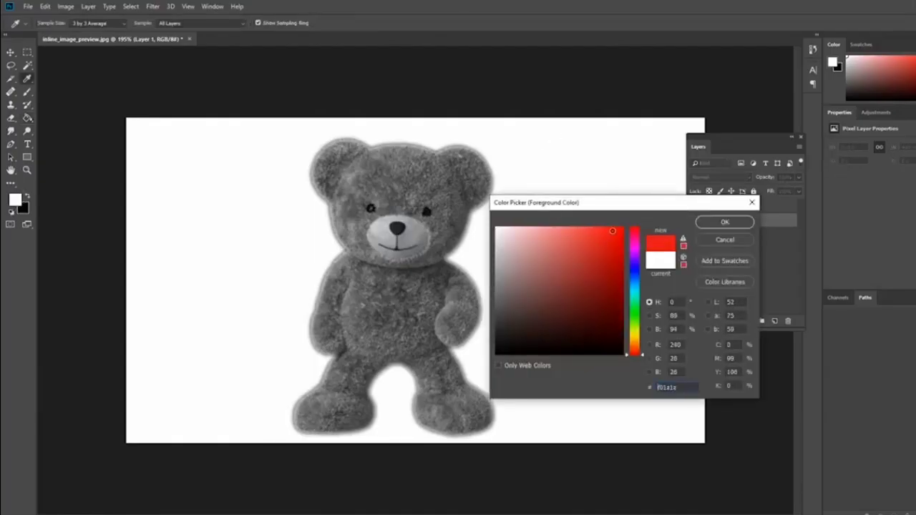
click(725, 223)
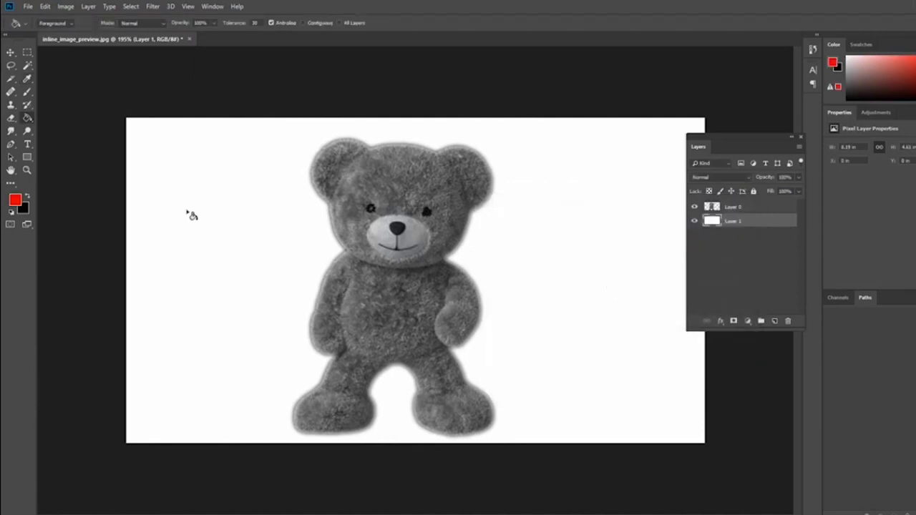
click(191, 216)
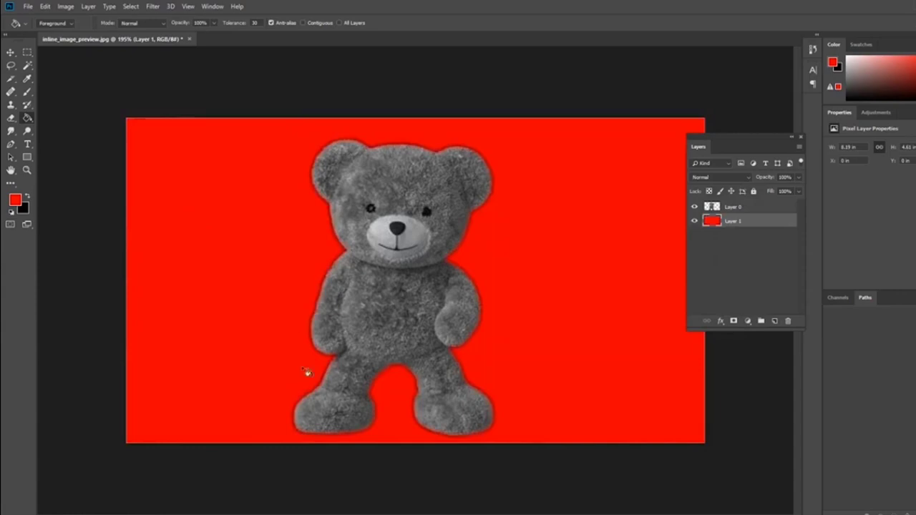
Reset default colours and refill the background layer white, then solid black
key(d)
key(ctrl+BackSpace)
key(x)
key(ctrl+BackSpace)
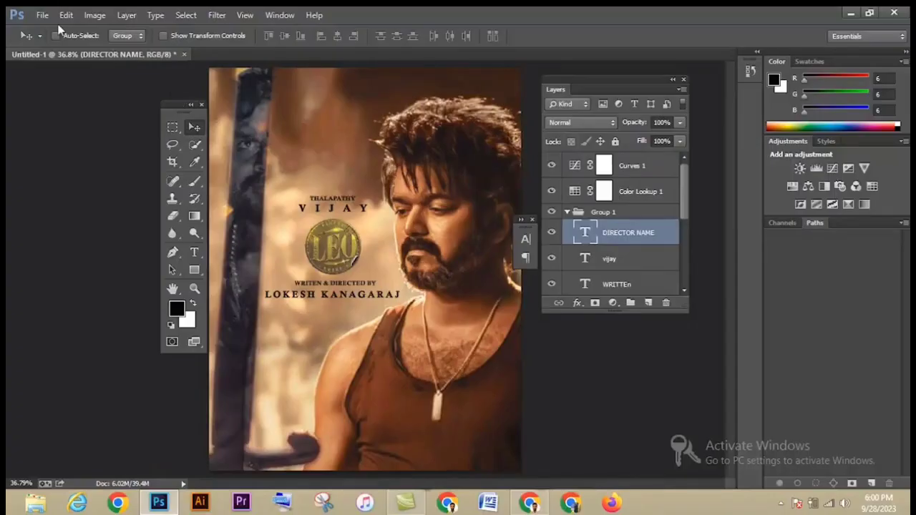
Place the Seven_Screen_Studio image onto the poster and commit it
click(43, 15)
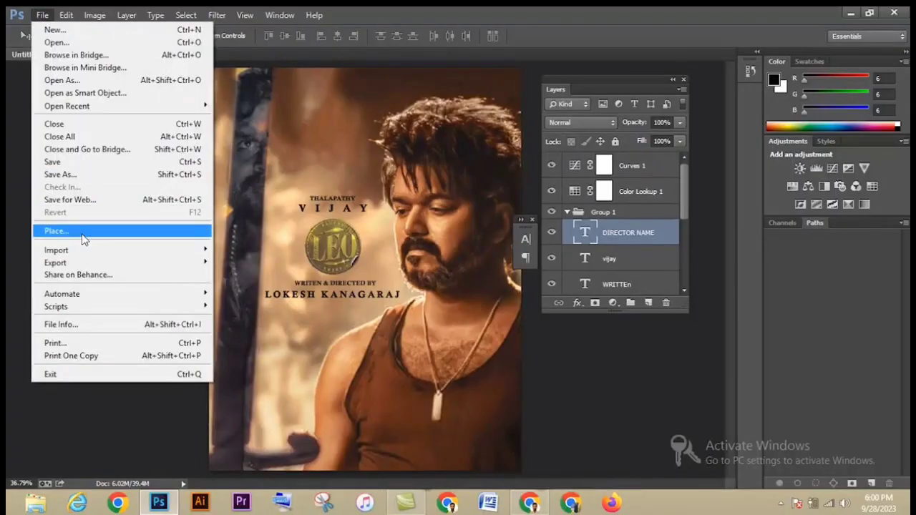
click(82, 238)
click(351, 155)
click(798, 466)
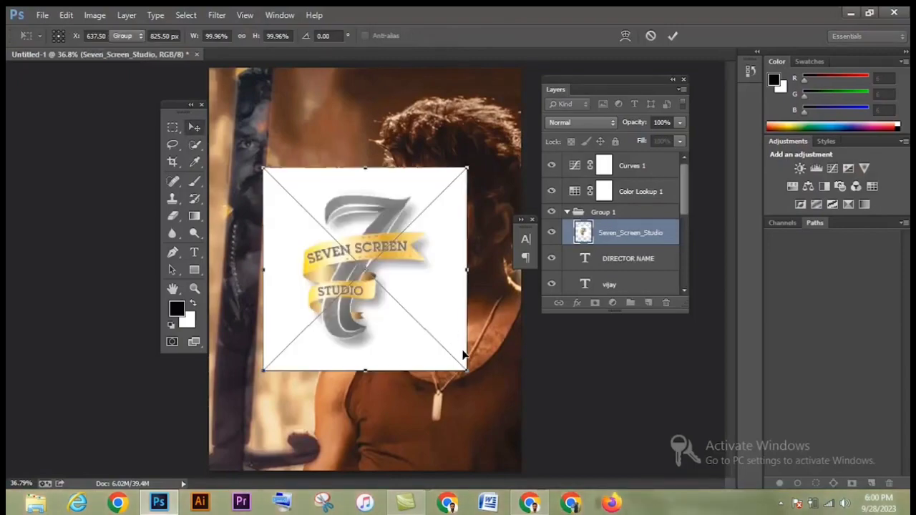
key(Return)
Switch to the Magic Wand tool from the Quick Selection group
key(w)
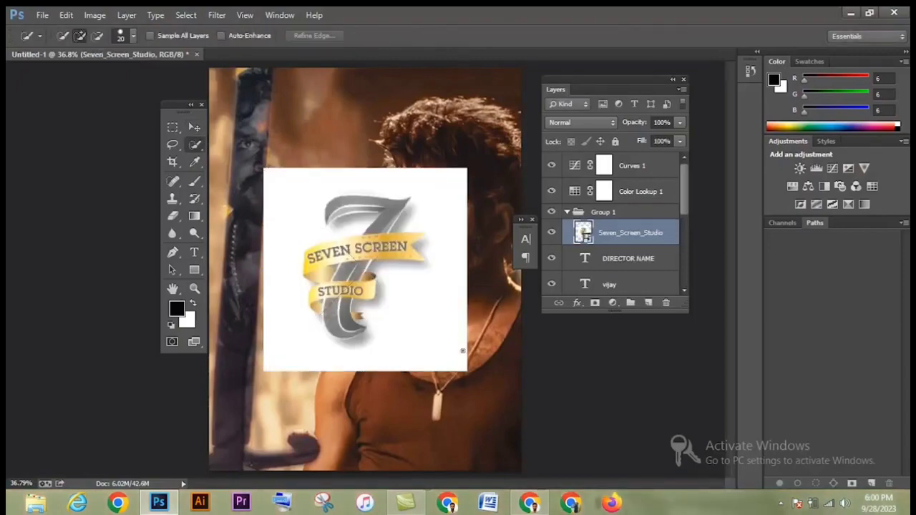
right_click(199, 151)
click(265, 158)
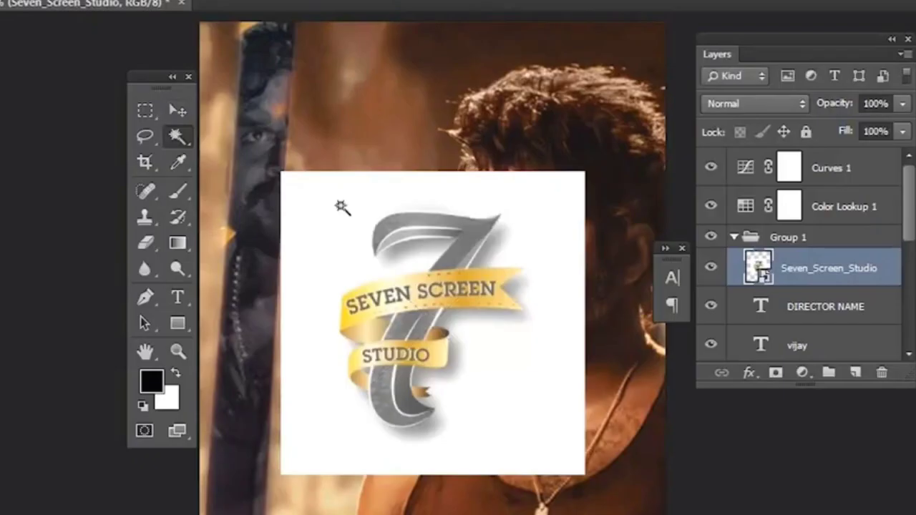
Magic-wand the white square, light stripes and grey shadow, then invert onto the logo
click(342, 208)
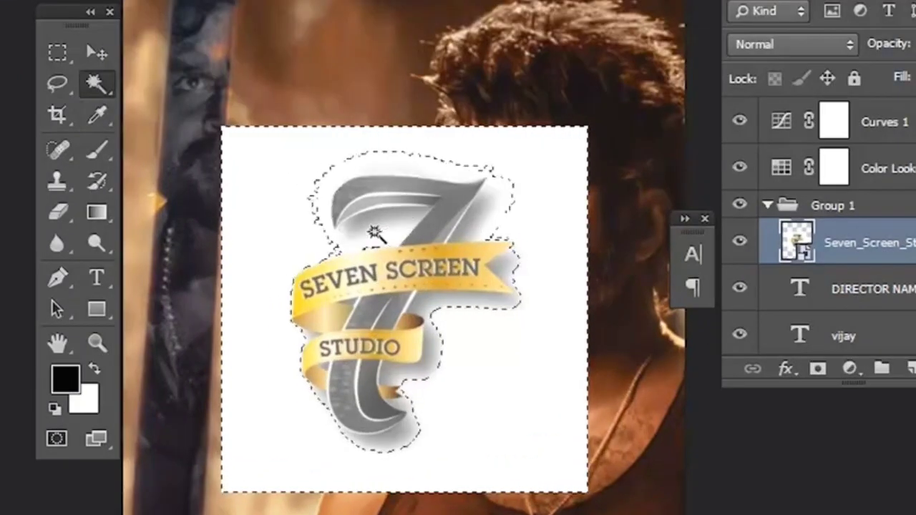
shift+click(357, 204)
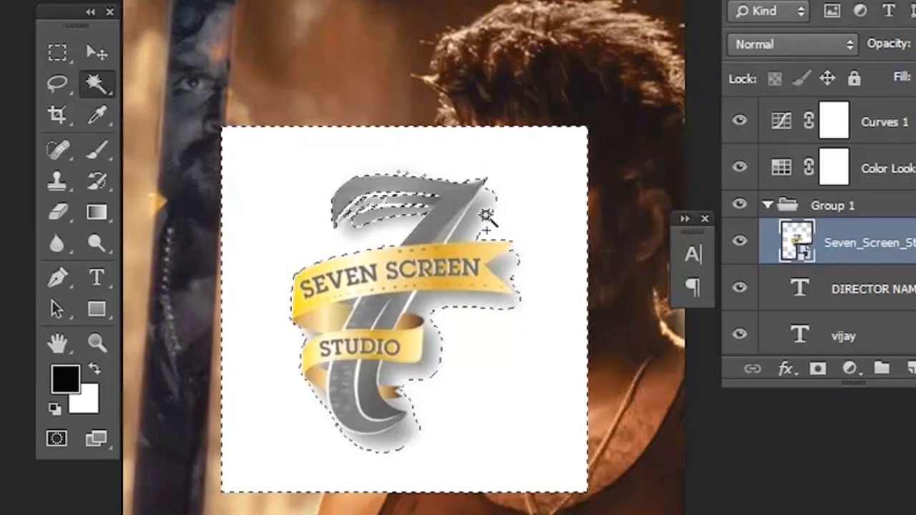
shift+click(469, 232)
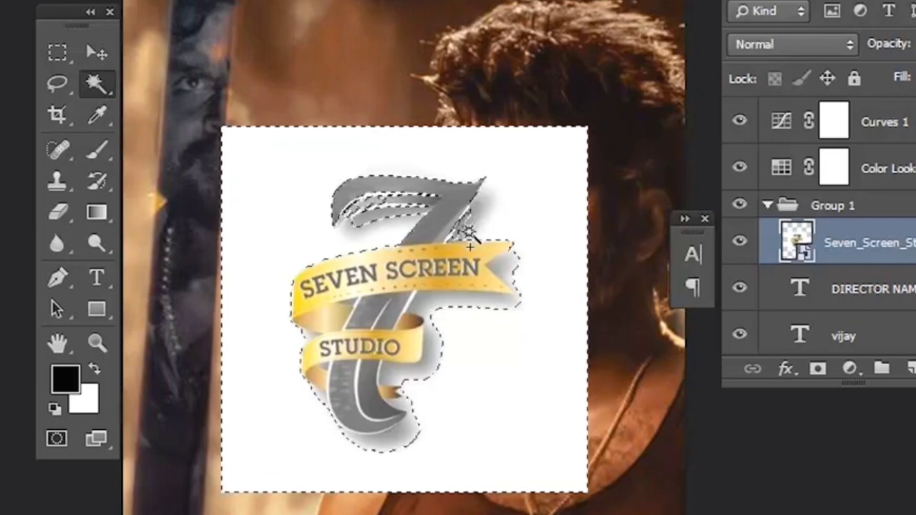
key(ctrl+z)
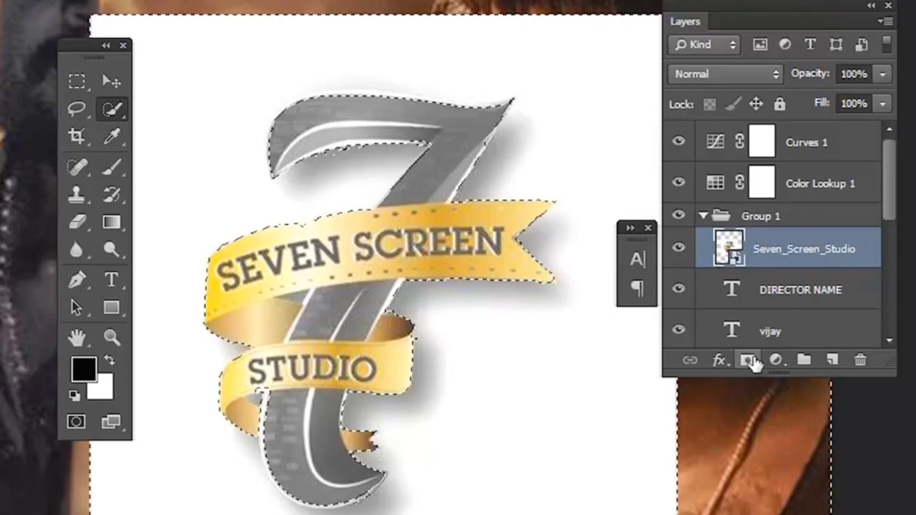
Add a layer mask hiding the logo's white square and choose a soft round brush
click(746, 360)
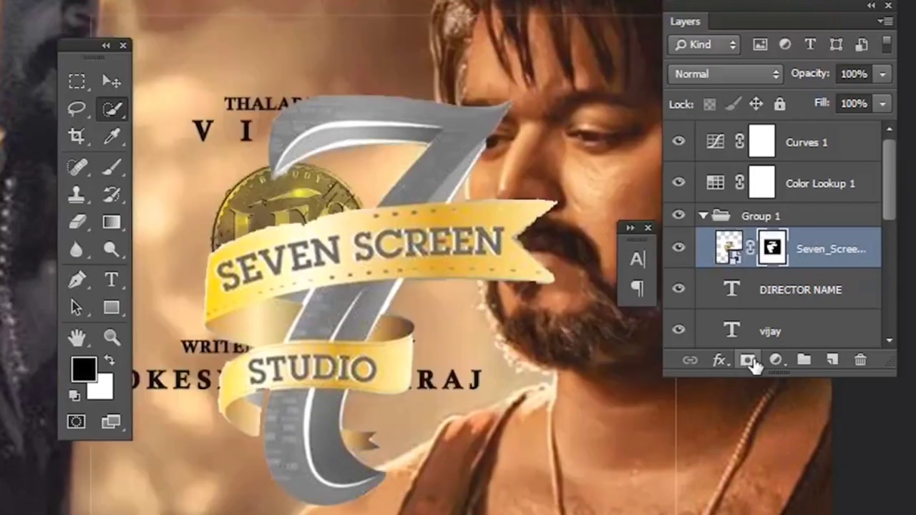
key(ctrl+0)
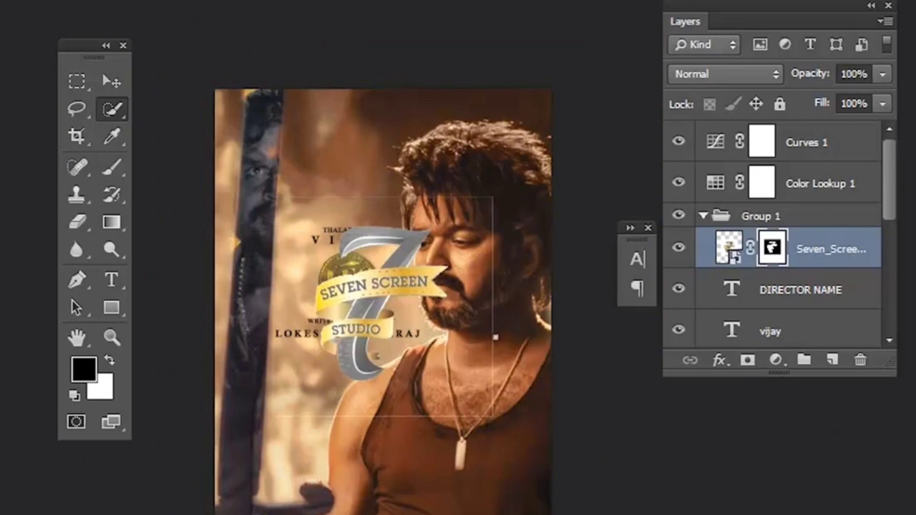
key(b)
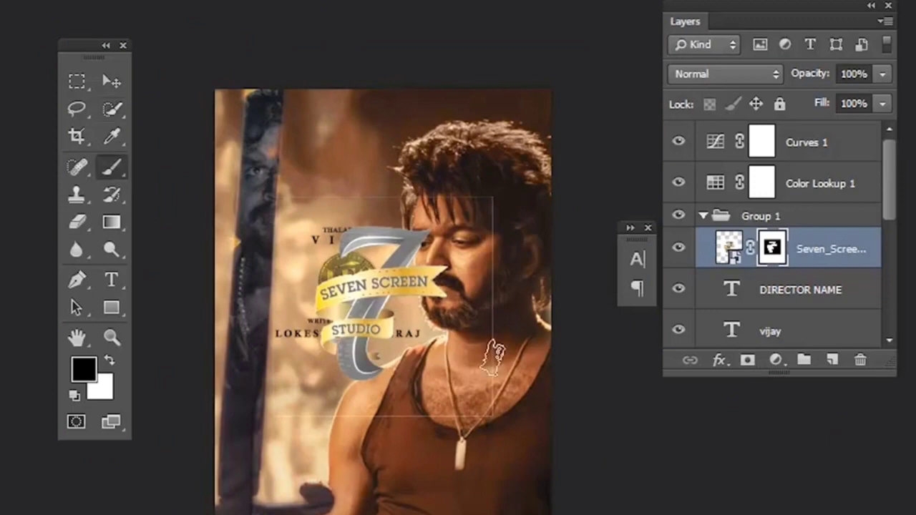
right_click(119, 164)
click(152, 165)
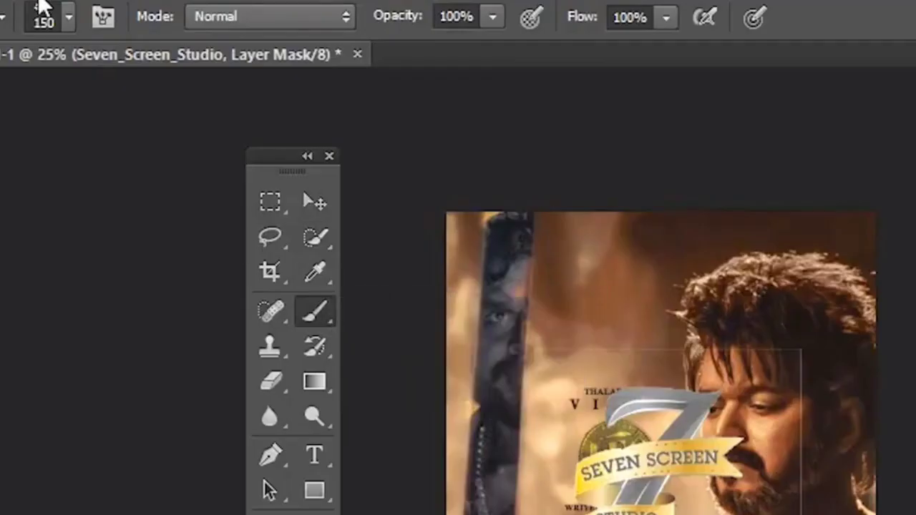
click(66, 19)
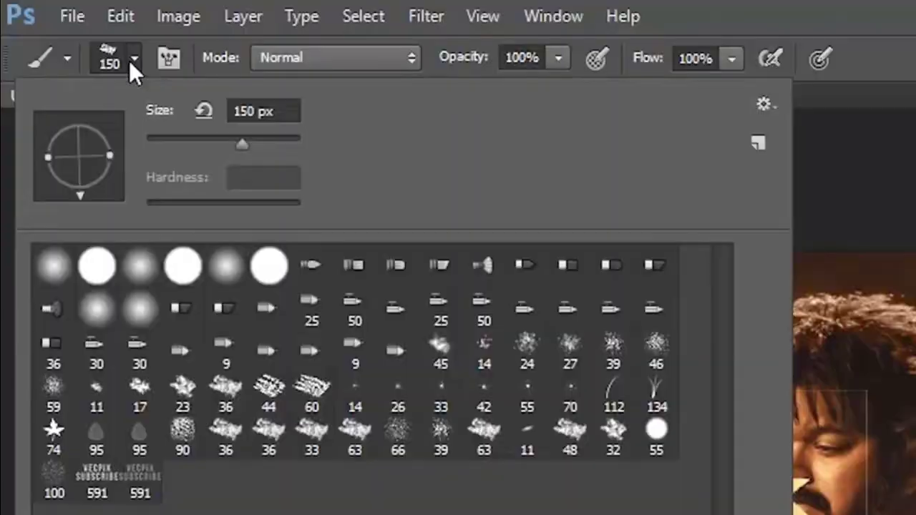
click(49, 268)
click(856, 161)
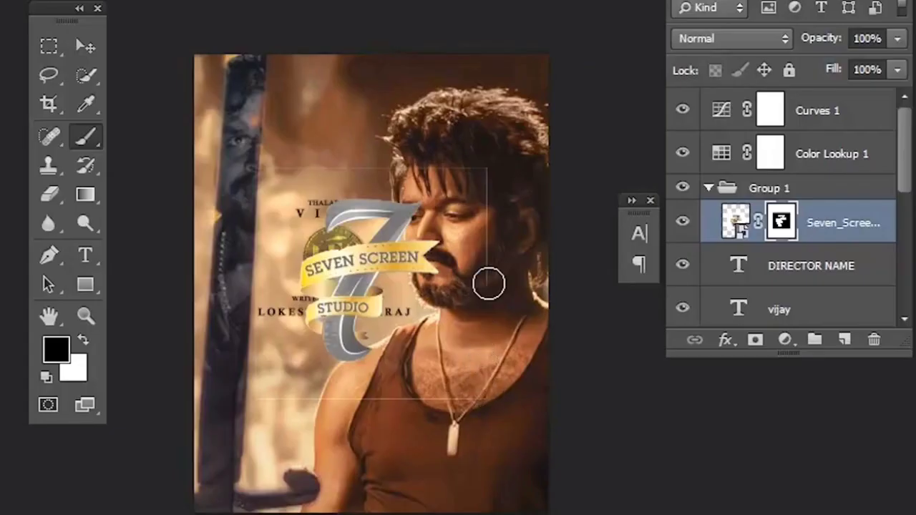
Paint black on the mask over the leftover frame edges and the line near the chest
mouse_move(489, 285)
mouse_down()
mouse_move(487, 179)
mouse_move(434, 162)
mouse_move(369, 176)
mouse_move(301, 159)
mouse_move(260, 177)
mouse_up()
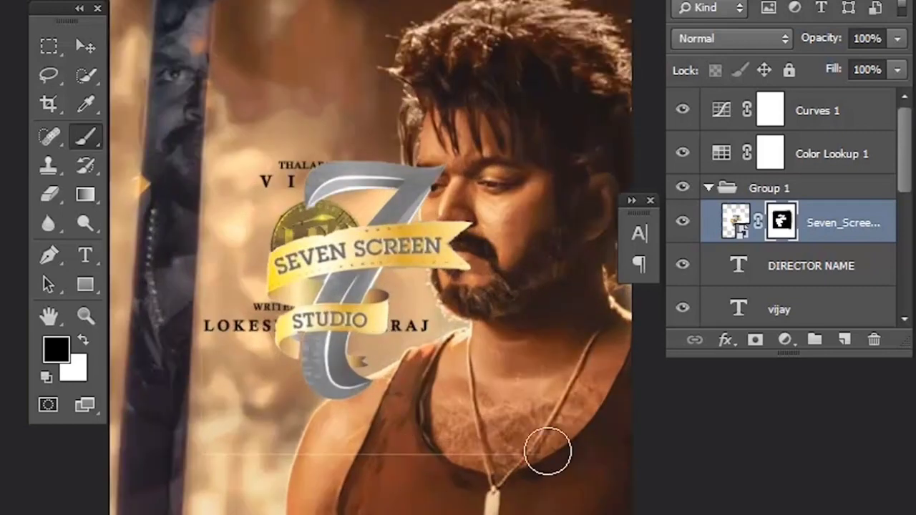
key(x)
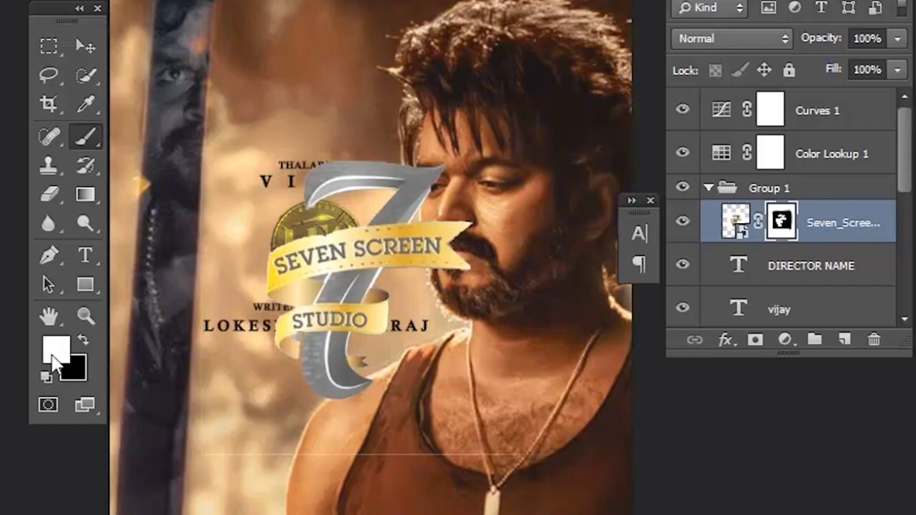
mouse_move(466, 464)
mouse_down()
mouse_move(490, 460)
mouse_move(440, 457)
mouse_move(492, 458)
mouse_up()
key(x)
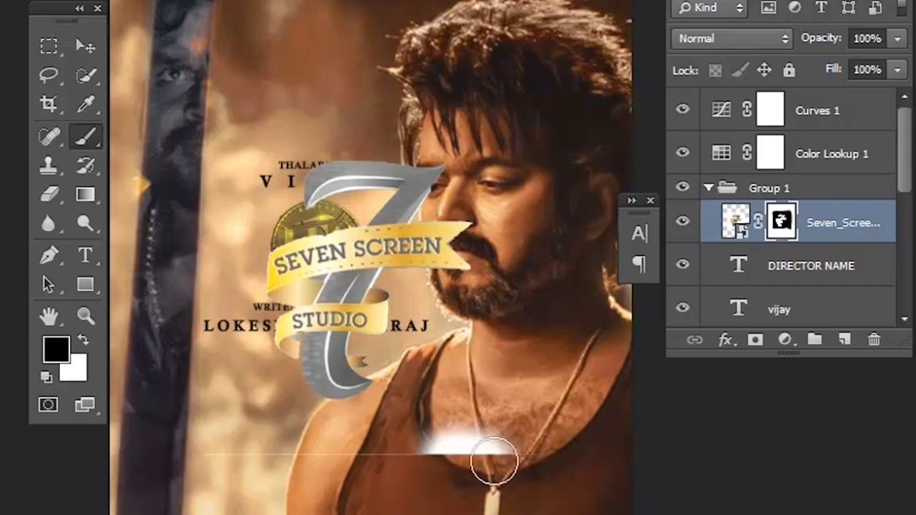
mouse_move(554, 470)
mouse_down()
mouse_move(415, 457)
mouse_move(536, 449)
mouse_move(225, 456)
mouse_move(198, 432)
mouse_up()
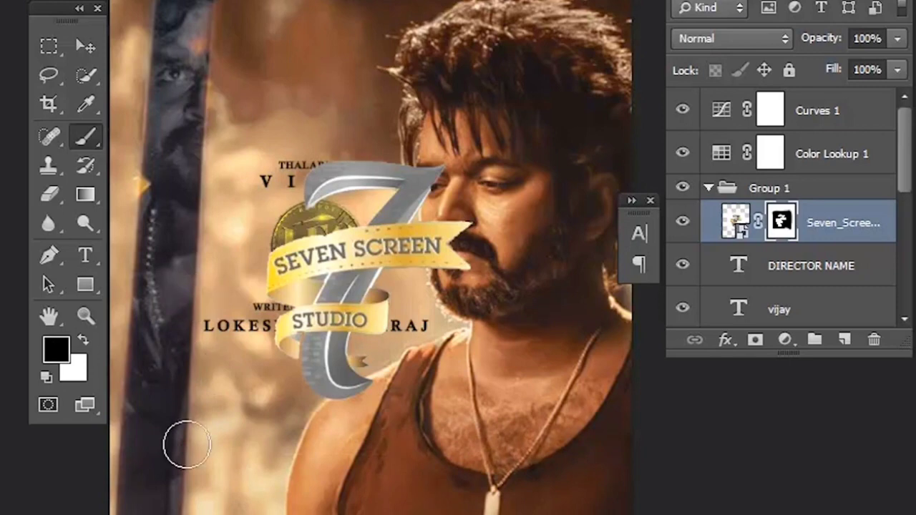
key(ctrl+minus)
key(ctrl+minus)
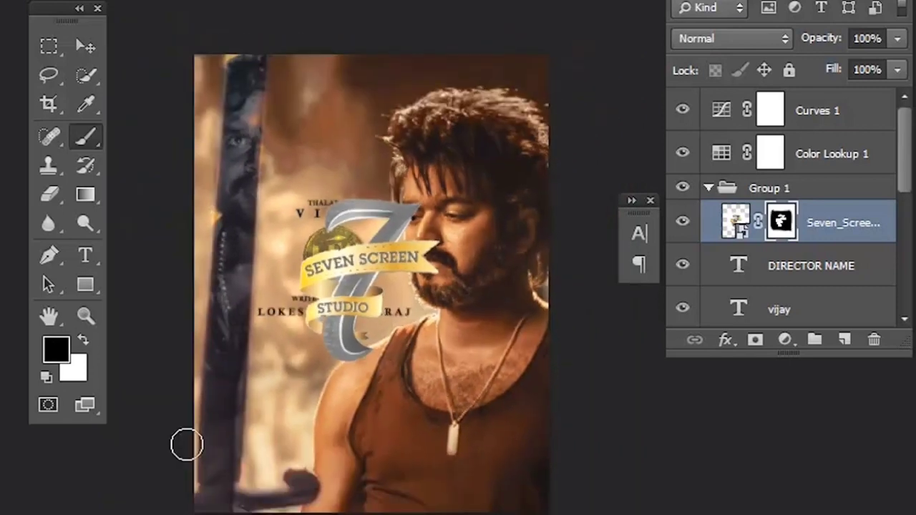
Shrink the Seven Screen logo and move it to the top of the poster above VIJAY
key(v)
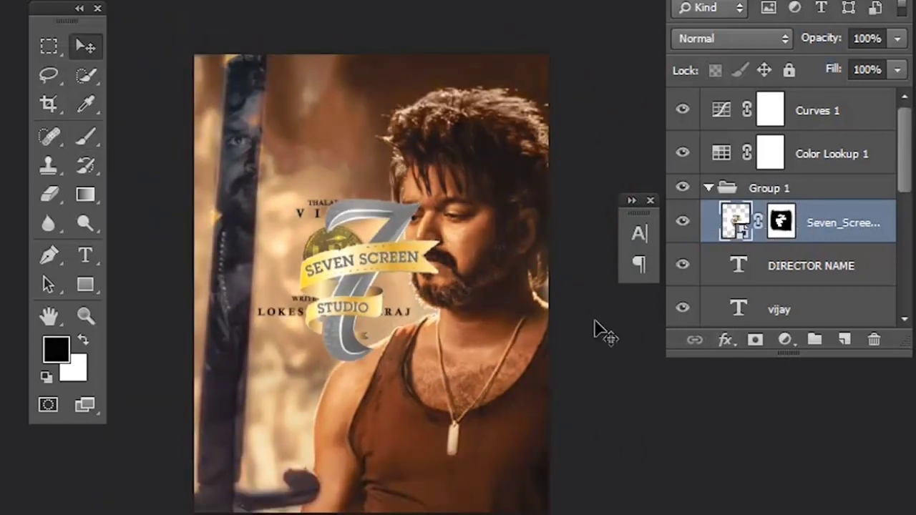
key(ctrl+t)
drag(481, 403, 422, 334)
drag(372, 292, 345, 90)
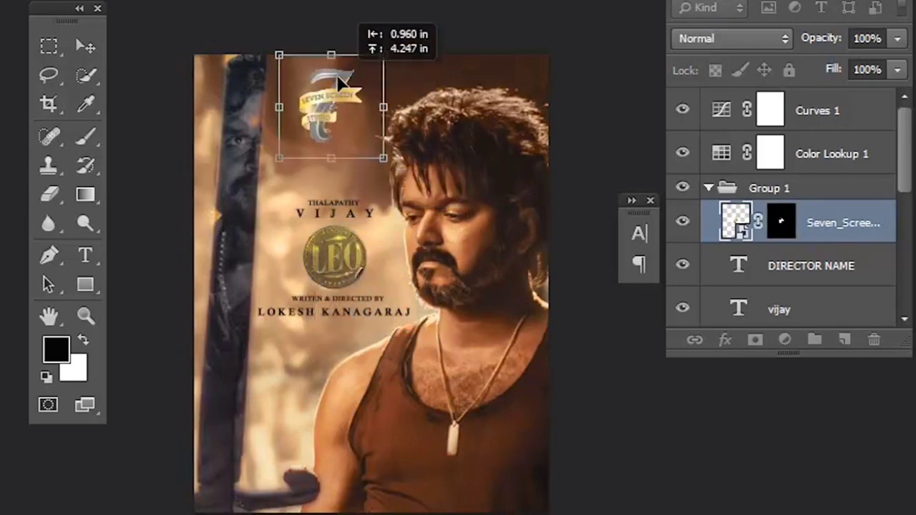
drag(380, 159, 358, 137)
key(Return)
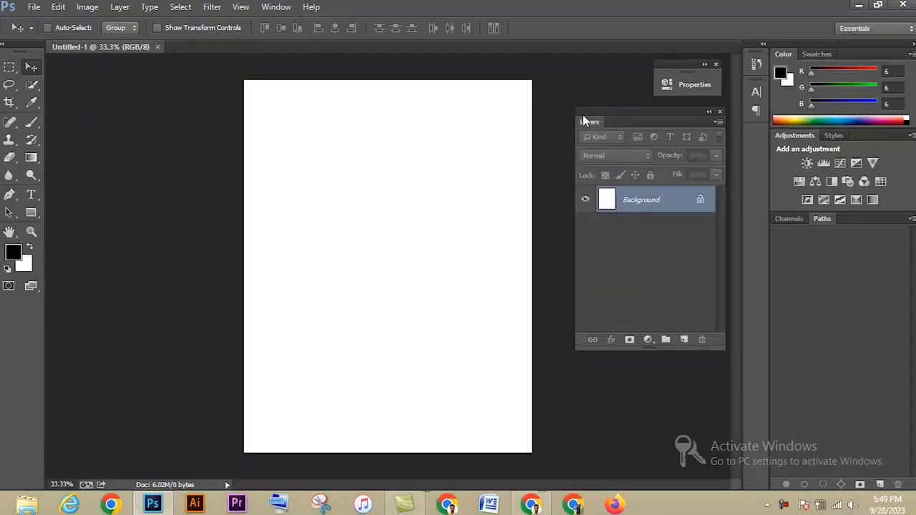
Rearrange the Layers, Properties and tool panels, then bring up the Place dialog
drag(639, 112, 609, 96)
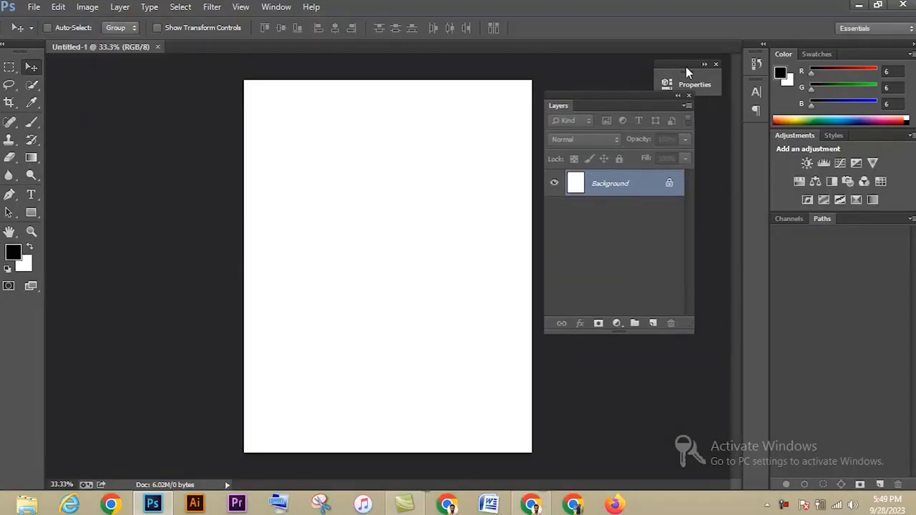
drag(679, 65, 745, 85)
drag(622, 99, 621, 76)
drag(23, 49, 167, 99)
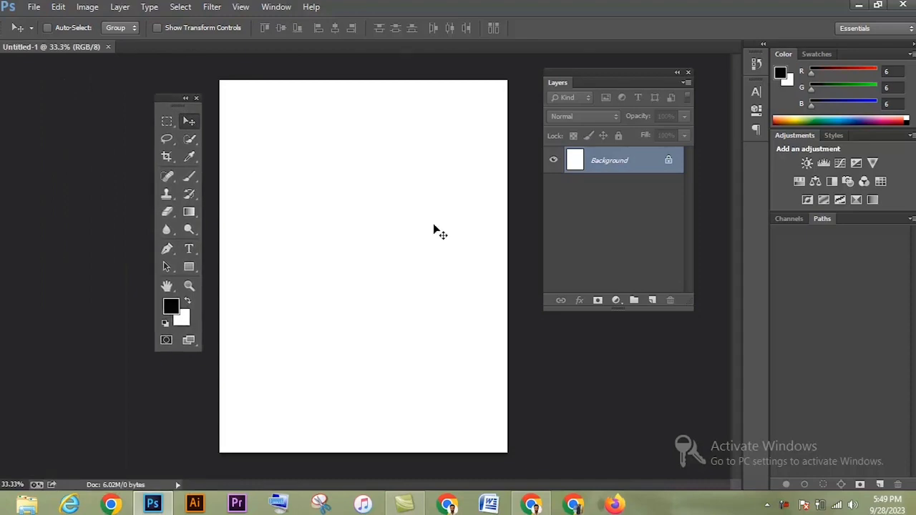
click(34, 7)
click(74, 226)
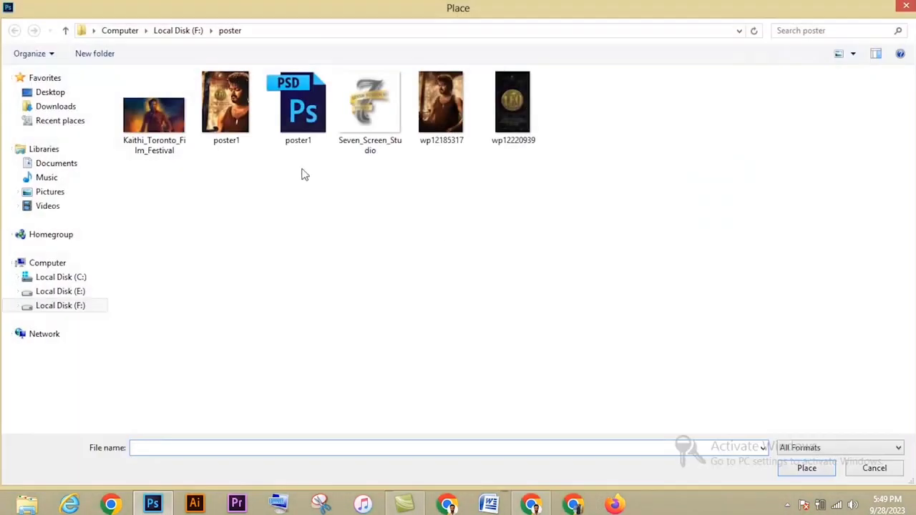
Place wp12185317 and scale it to about 119% so it covers the white canvas
click(432, 131)
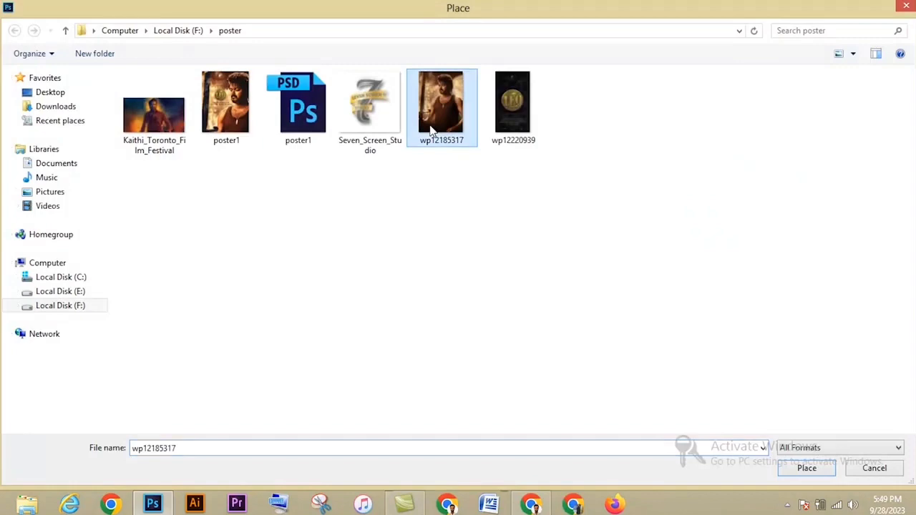
click(806, 469)
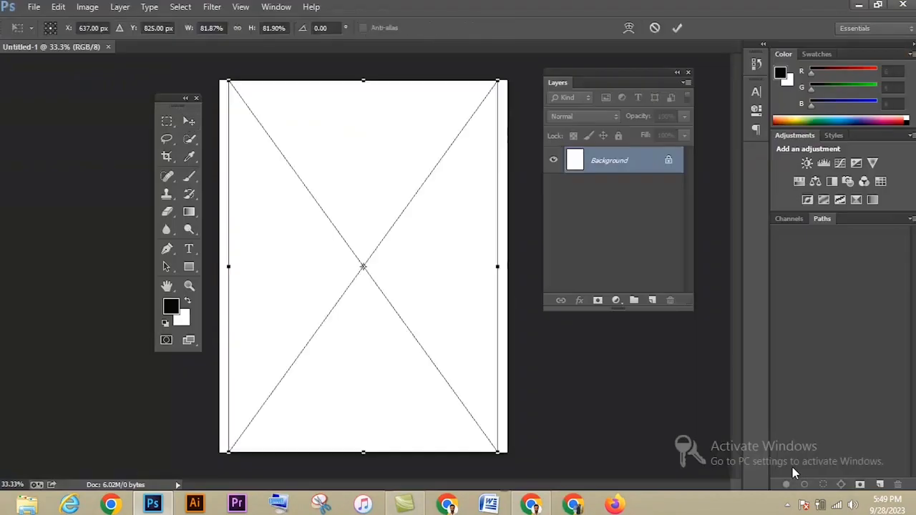
drag(497, 453, 564, 489)
drag(443, 283, 456, 332)
drag(200, 82, 166, 32)
drag(417, 177, 444, 216)
drag(192, 72, 215, 103)
drag(367, 151, 348, 141)
drag(210, 103, 202, 76)
drag(397, 179, 399, 184)
key(Return)
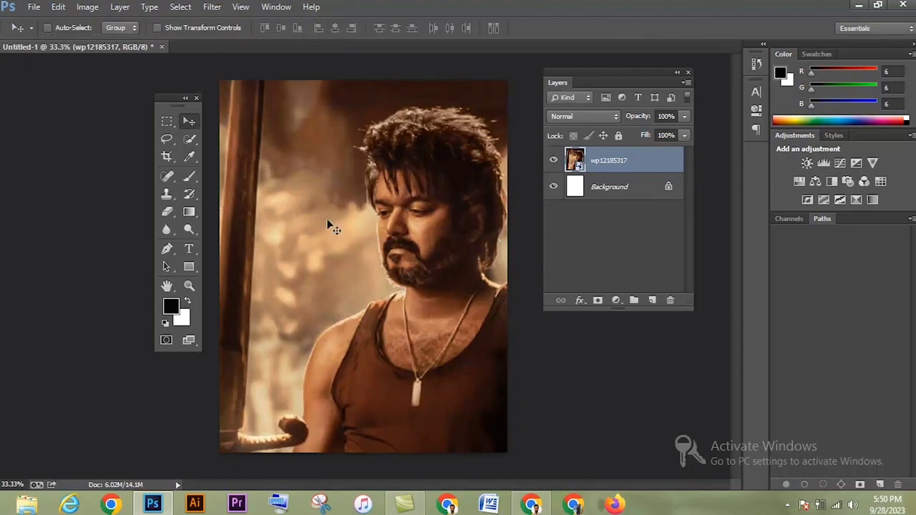
click(34, 7)
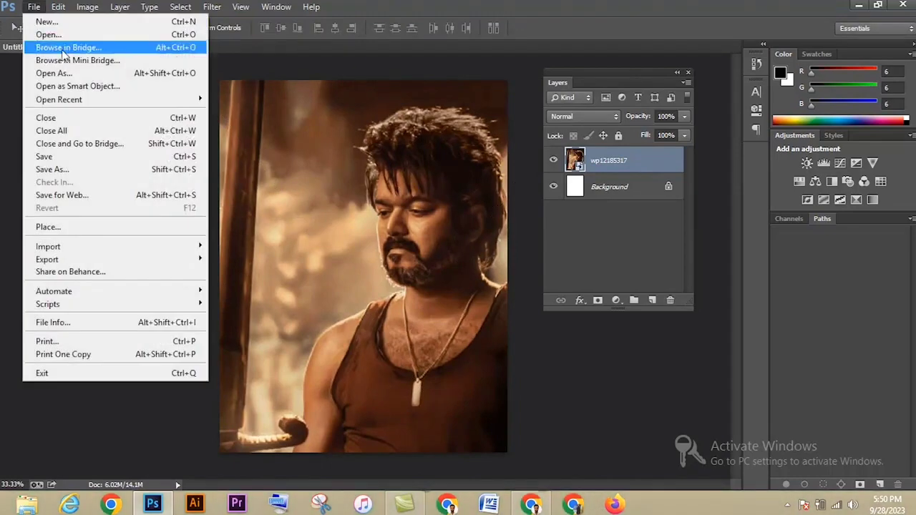
Place the Kaithi_Toronto_Film_Festival image as a layer and hide it
click(50, 227)
click(163, 114)
click(807, 469)
key(Return)
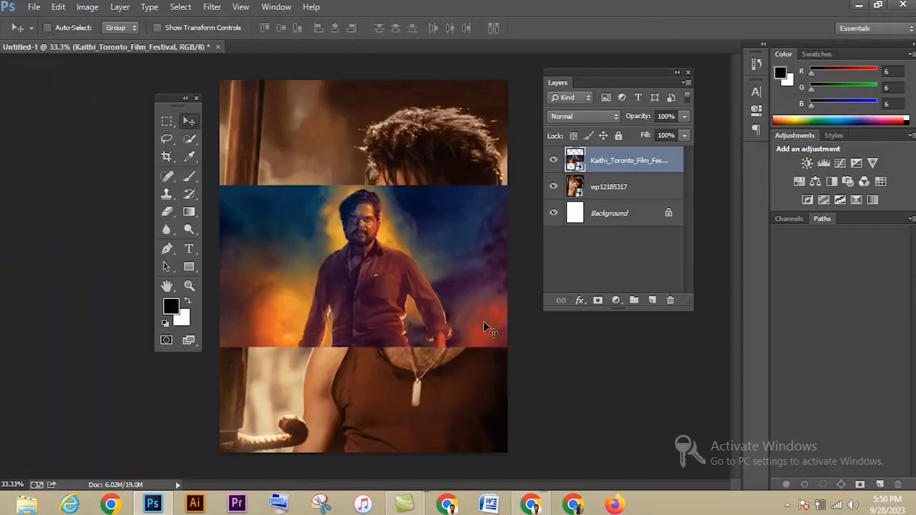
click(553, 160)
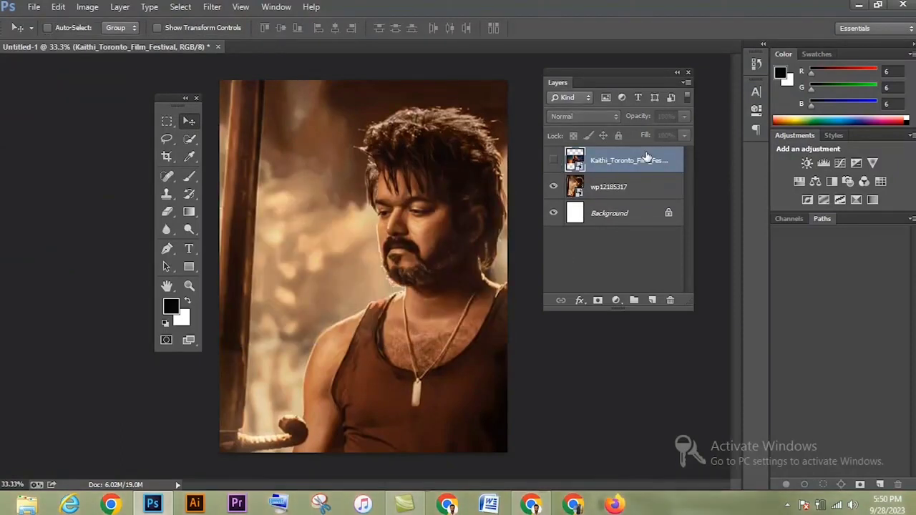
Rename the wp12185317 portrait layer to VIJAY
click(606, 190)
double_click(602, 187)
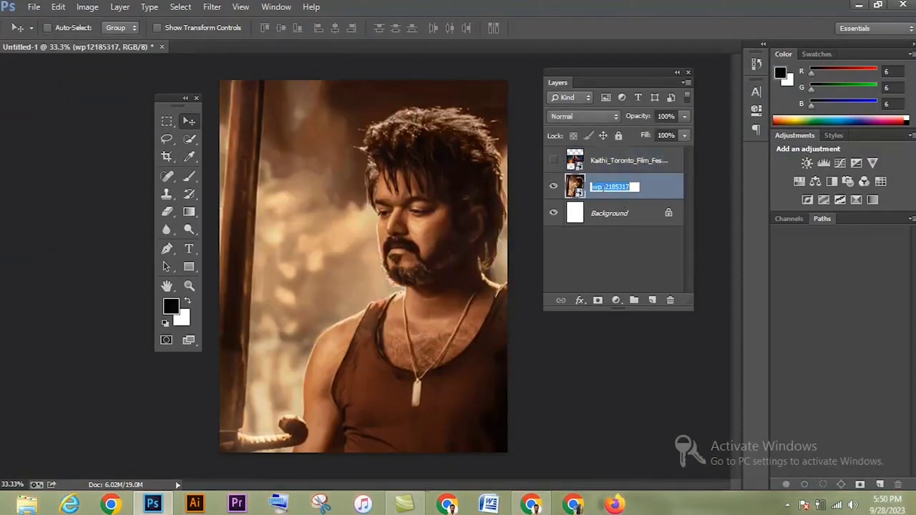
text(V1)
click(607, 160)
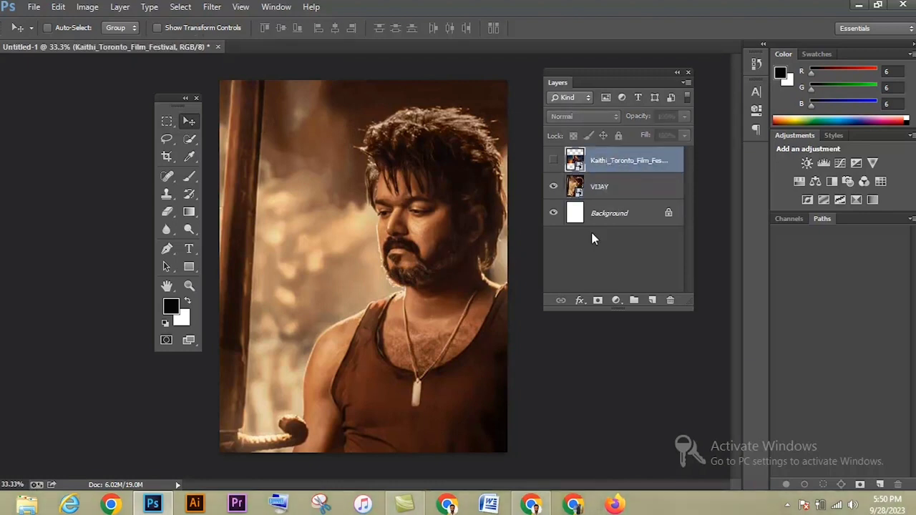
click(598, 194)
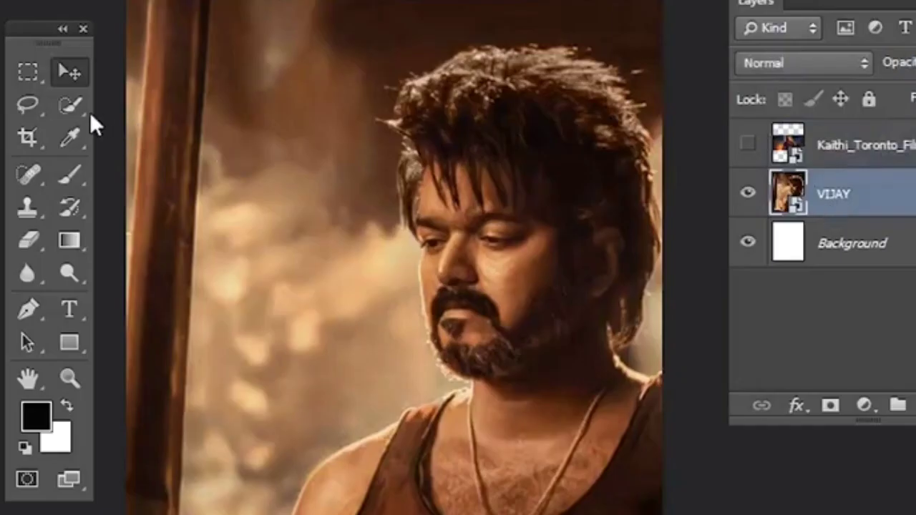
Adjust the VIJAY portrait's horizontal position on the canvas by a few pixels
right_click(194, 142)
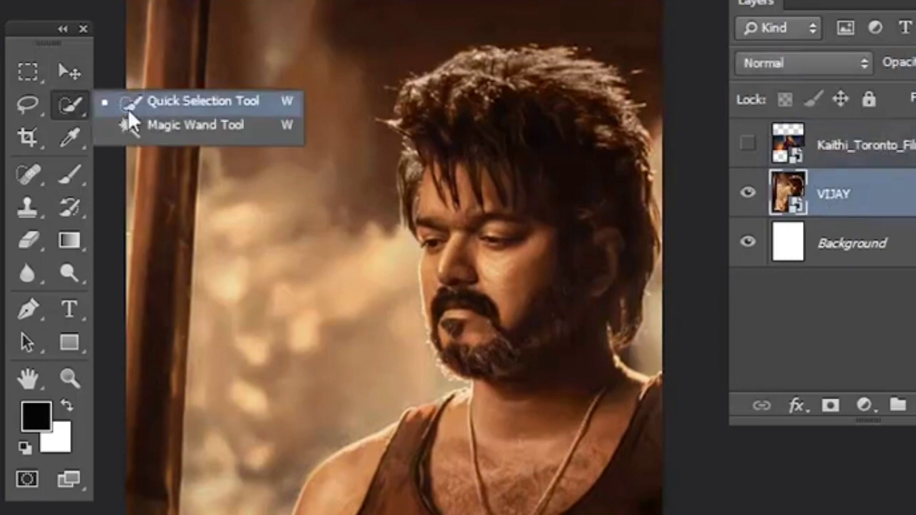
click(129, 107)
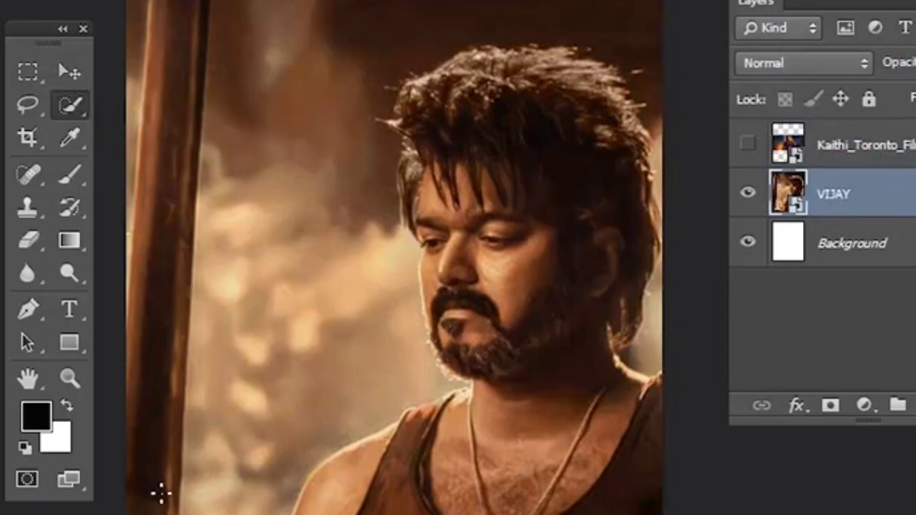
click(78, 78)
mouse_move(527, 475)
mouse_down()
mouse_move(530, 449)
mouse_move(535, 474)
mouse_up()
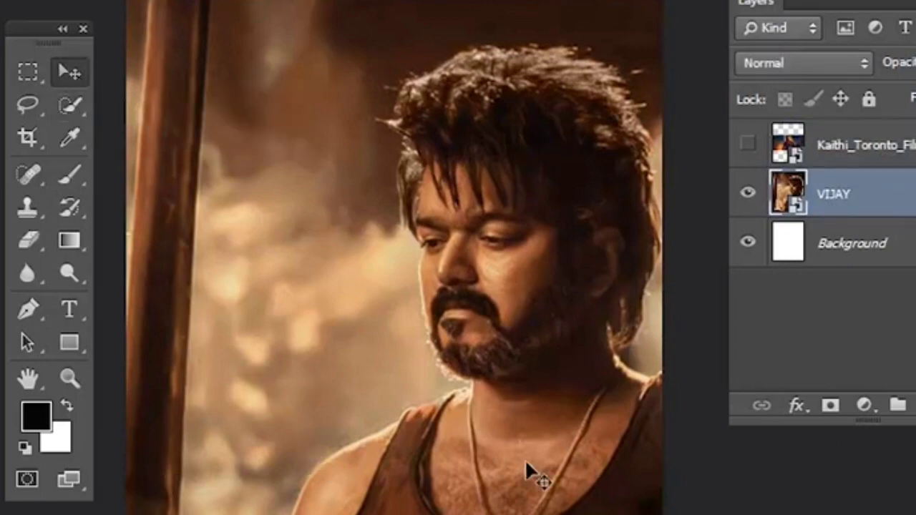
key(shift+Left)
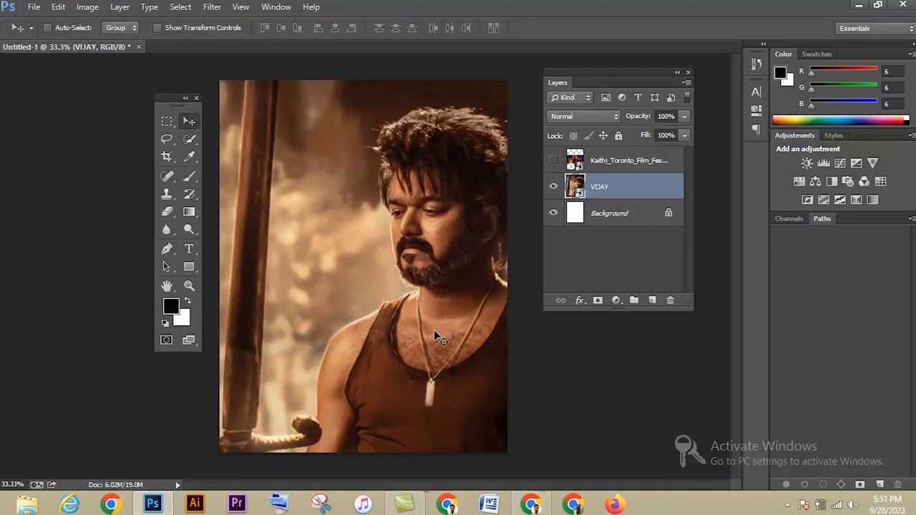
Select the wooden staff and its curled rope end, feather the edge, and copy it to Layer 1
key(w)
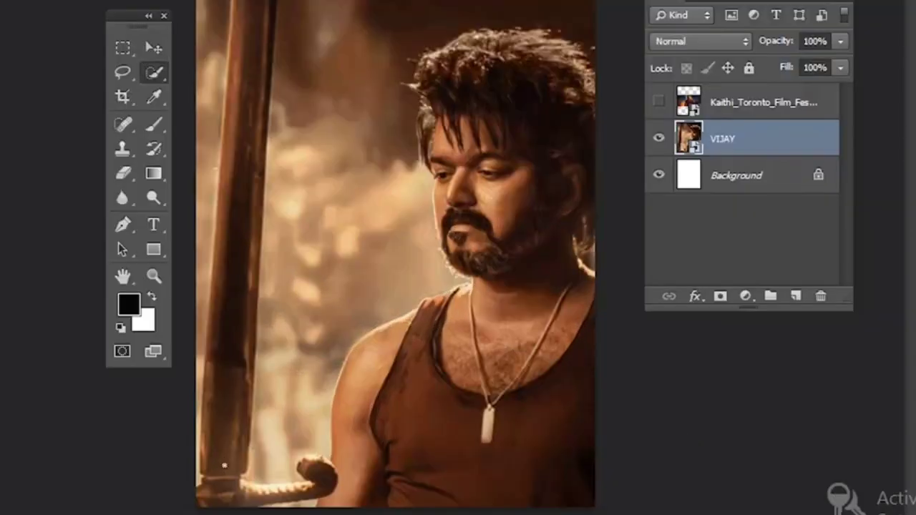
mouse_move(225, 435)
mouse_down()
mouse_move(251, 77)
mouse_move(210, 2)
mouse_move(200, 6)
mouse_move(193, 269)
mouse_up()
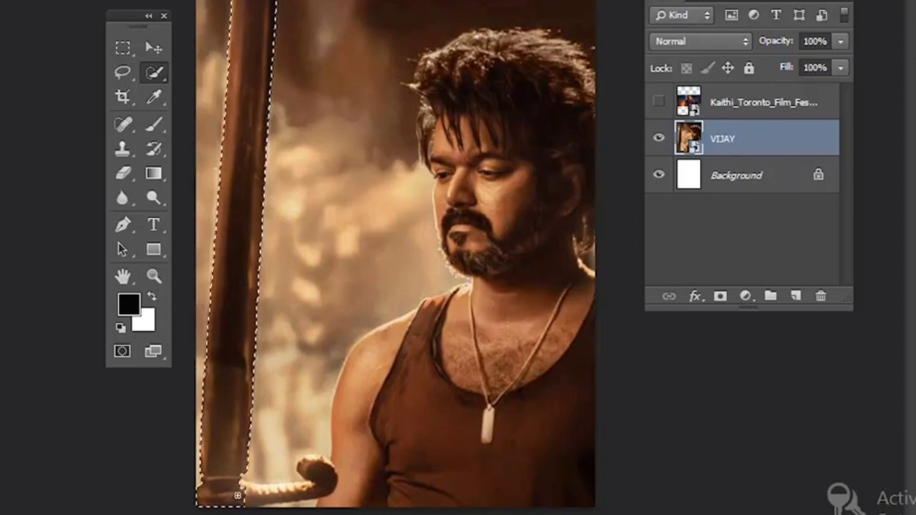
mouse_move(272, 489)
mouse_down()
mouse_move(308, 492)
mouse_move(300, 503)
mouse_move(320, 472)
mouse_move(309, 505)
mouse_up()
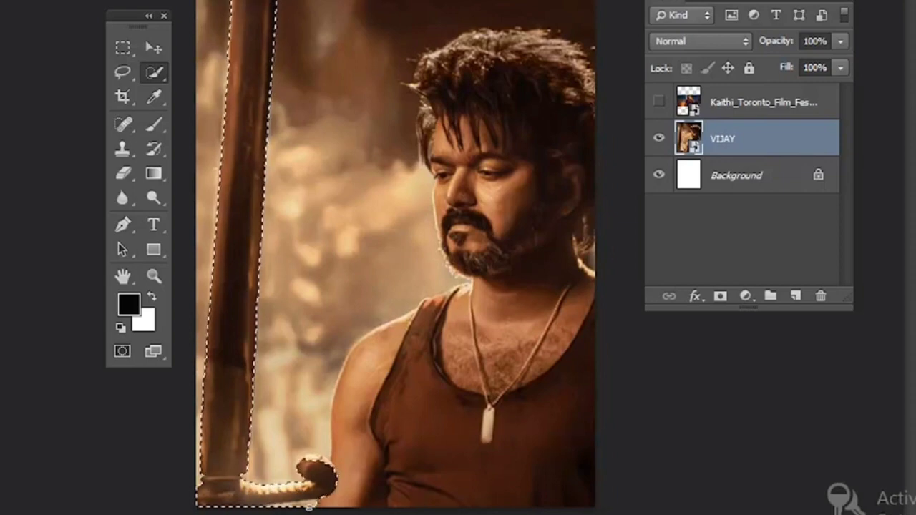
right_click(231, 110)
click(296, 166)
text(0)
click(605, 119)
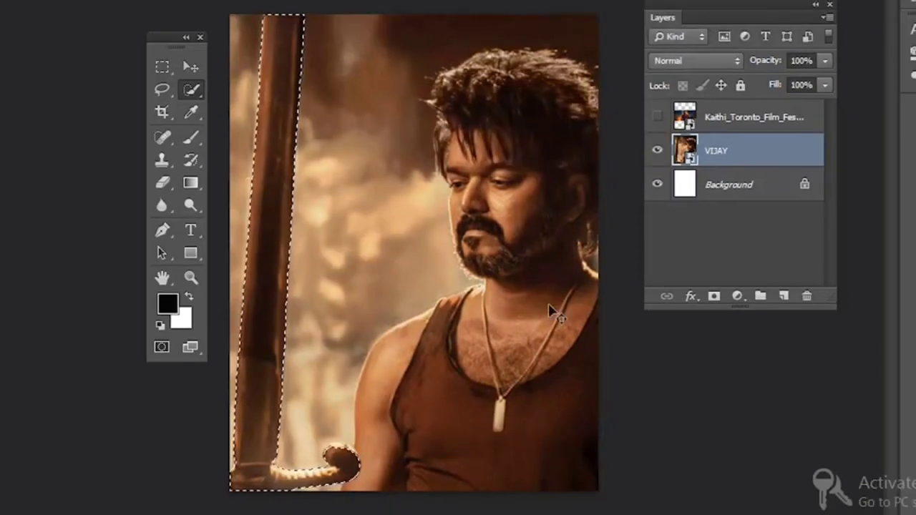
key(ctrl+j)
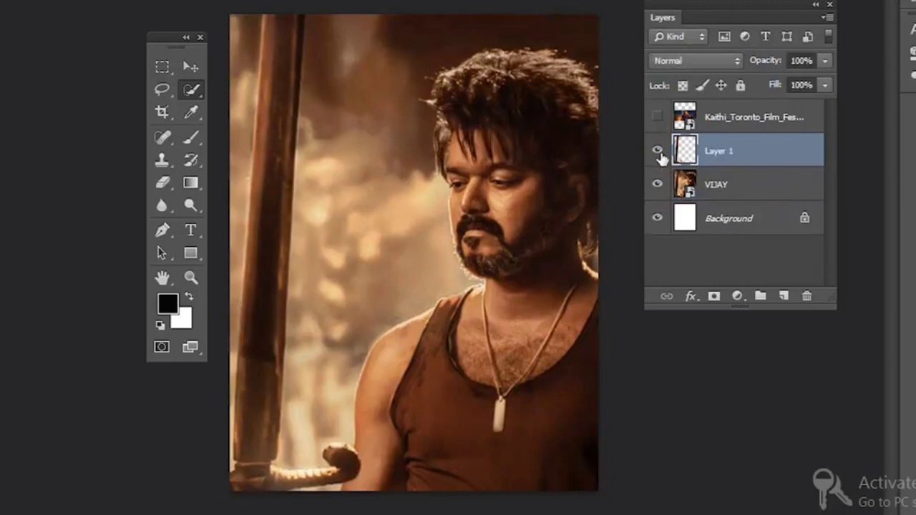
Show VIJAY again and place the wp12220939 LEO poster as a layer above Group 1
click(657, 186)
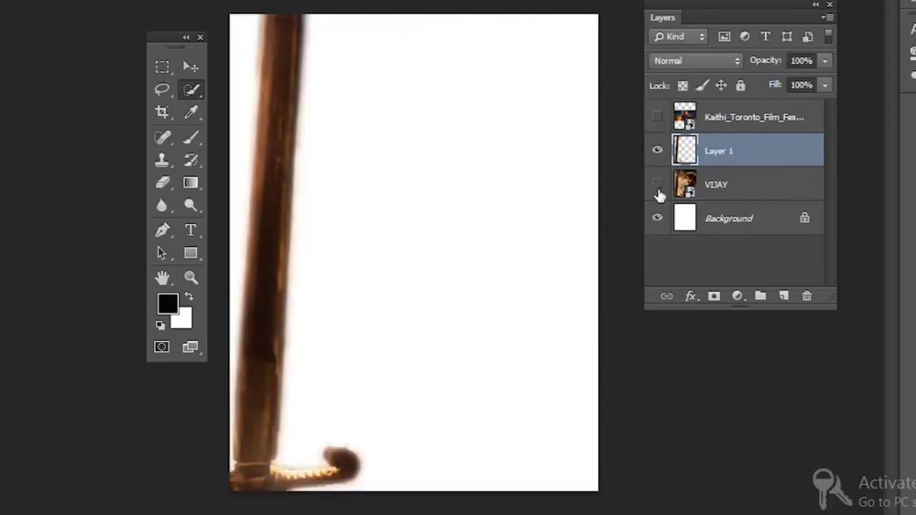
click(656, 185)
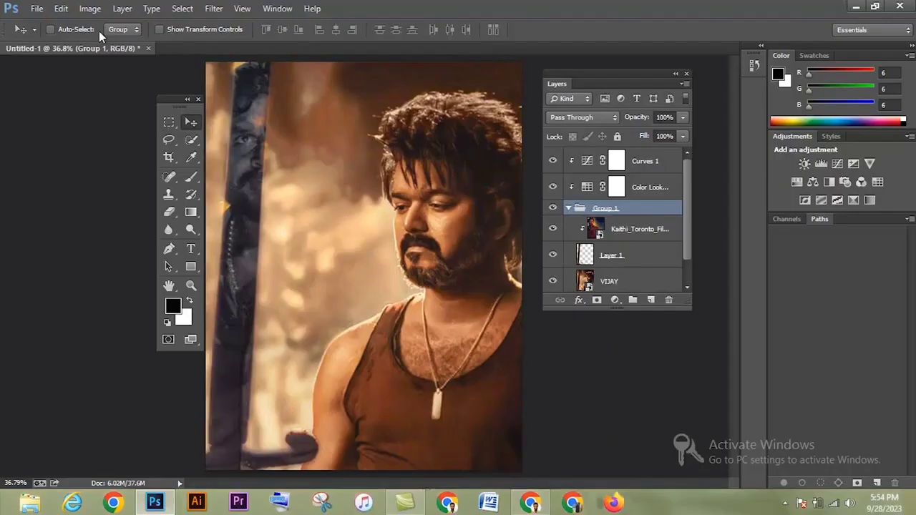
click(35, 10)
click(52, 228)
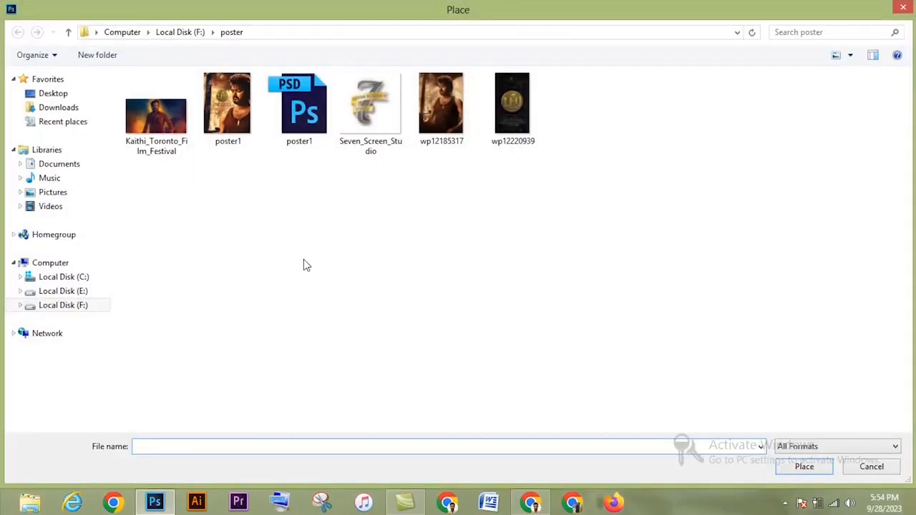
click(545, 144)
click(794, 466)
key(Return)
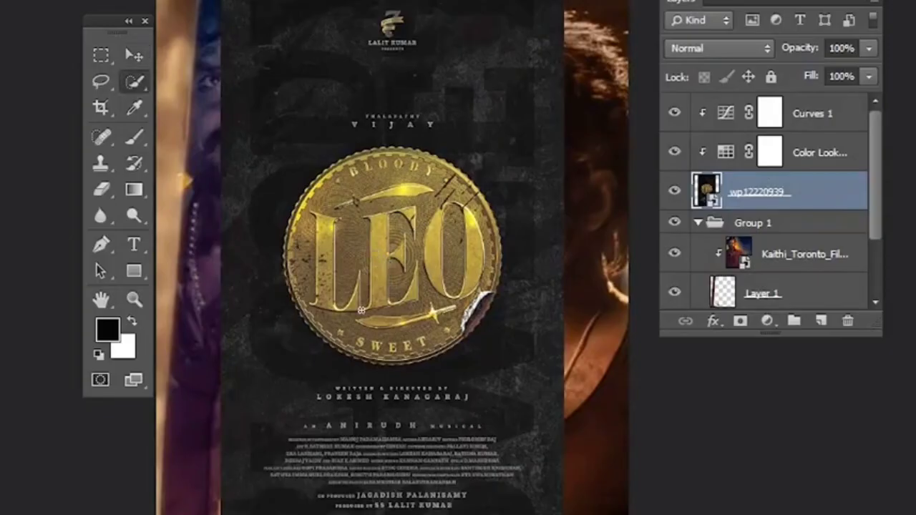
Select the LEO coin, copy it to Layer 2, and hide the wp12220939 poster layer
drag(429, 295, 455, 308)
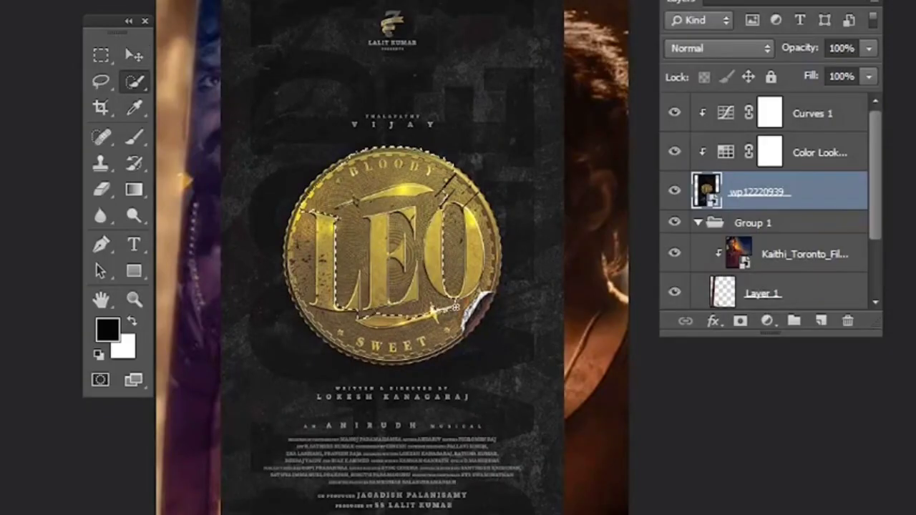
key(ctrl+d)
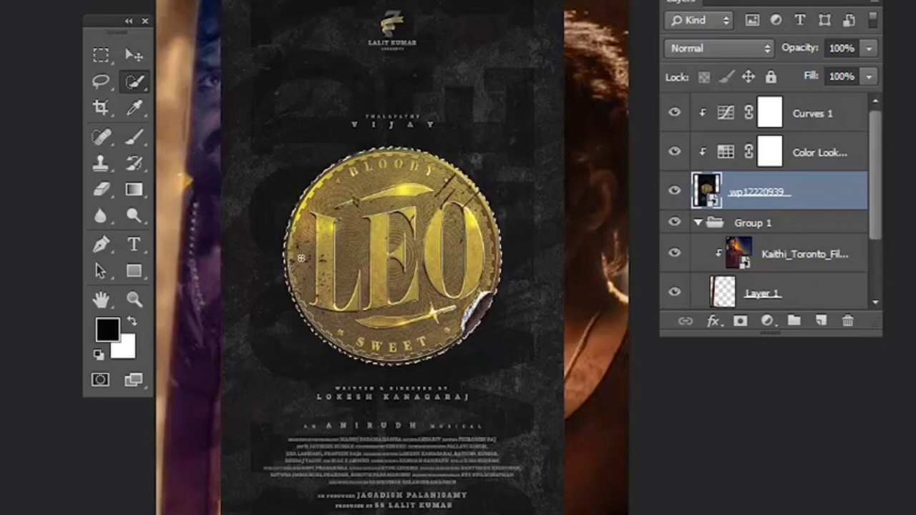
key(ctrl+j)
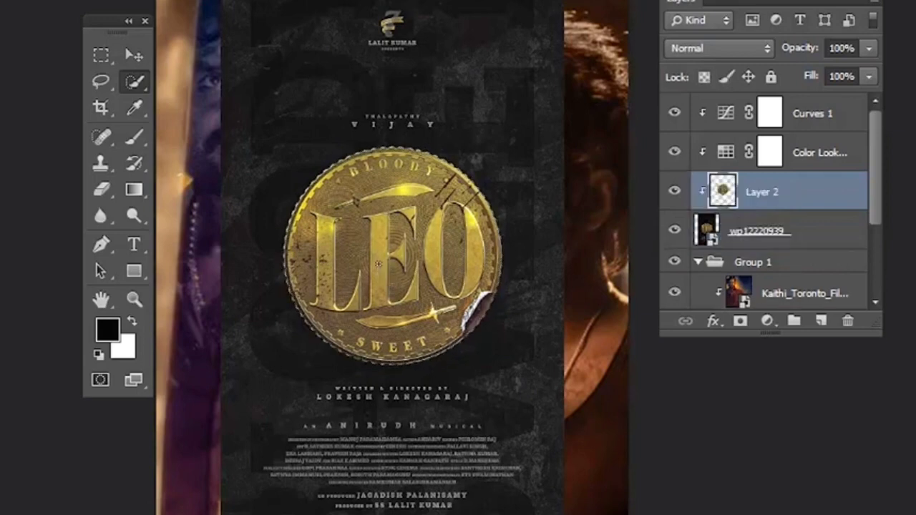
click(675, 242)
Delete wp12220939, move Layer 2 into Group 1 above Kaithi, and shrink the coin beside the face
click(779, 231)
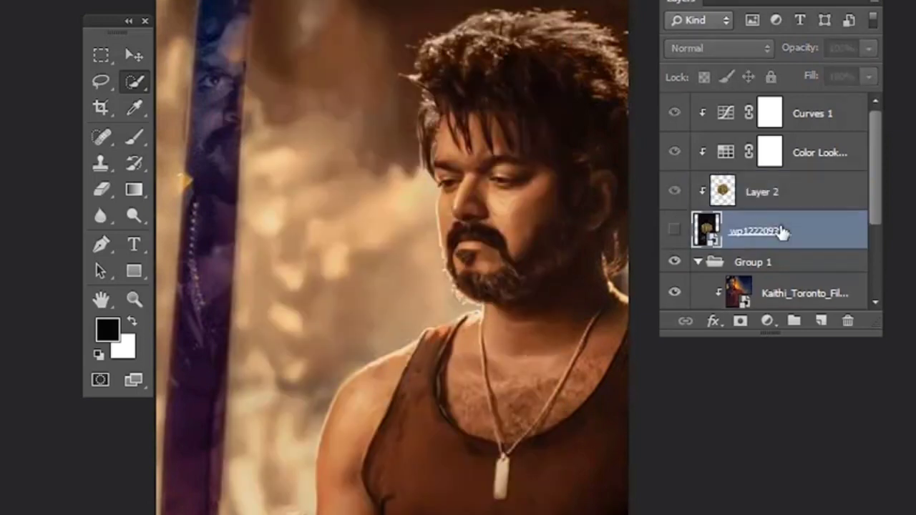
key(Delete)
click(795, 201)
drag(796, 202, 782, 239)
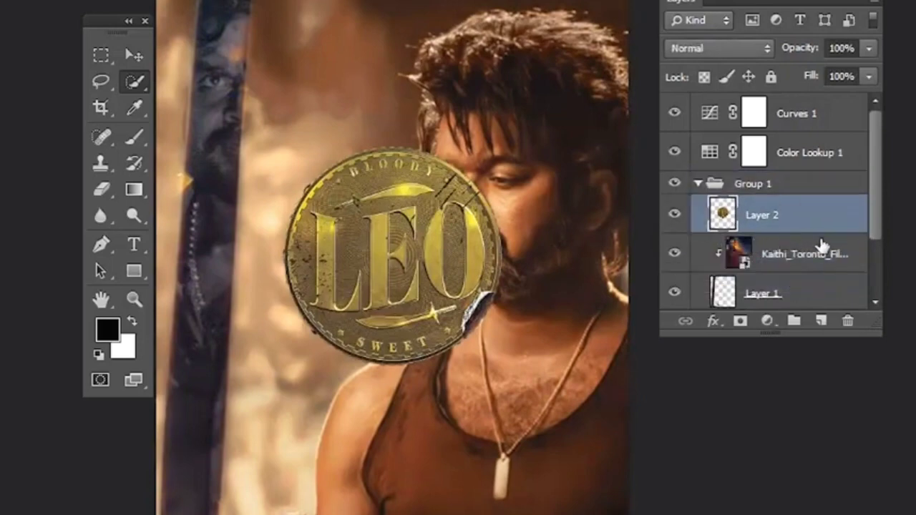
key(ctrl+t)
drag(500, 364, 437, 296)
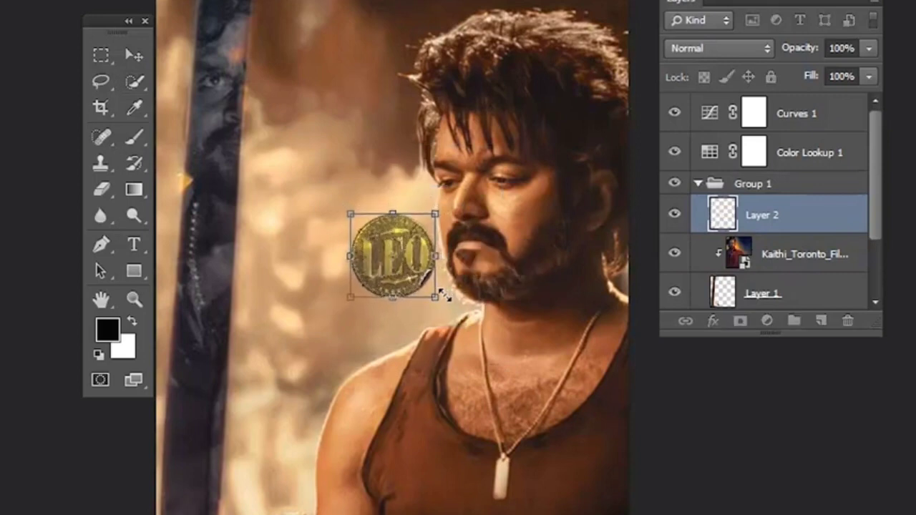